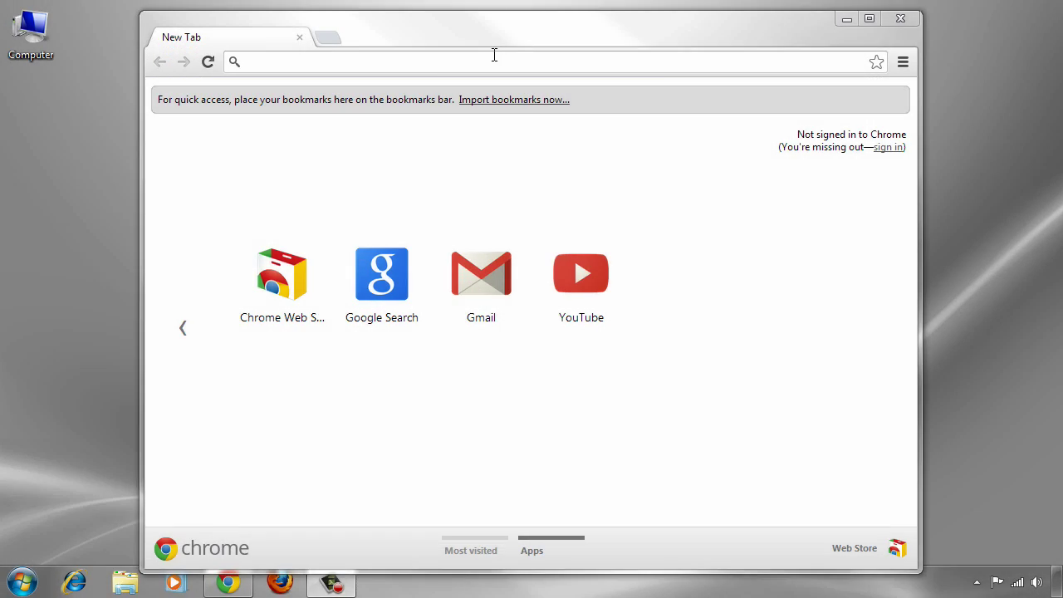
Bring the Chrome window showing the blank New Tab page to the front
click(493, 53)
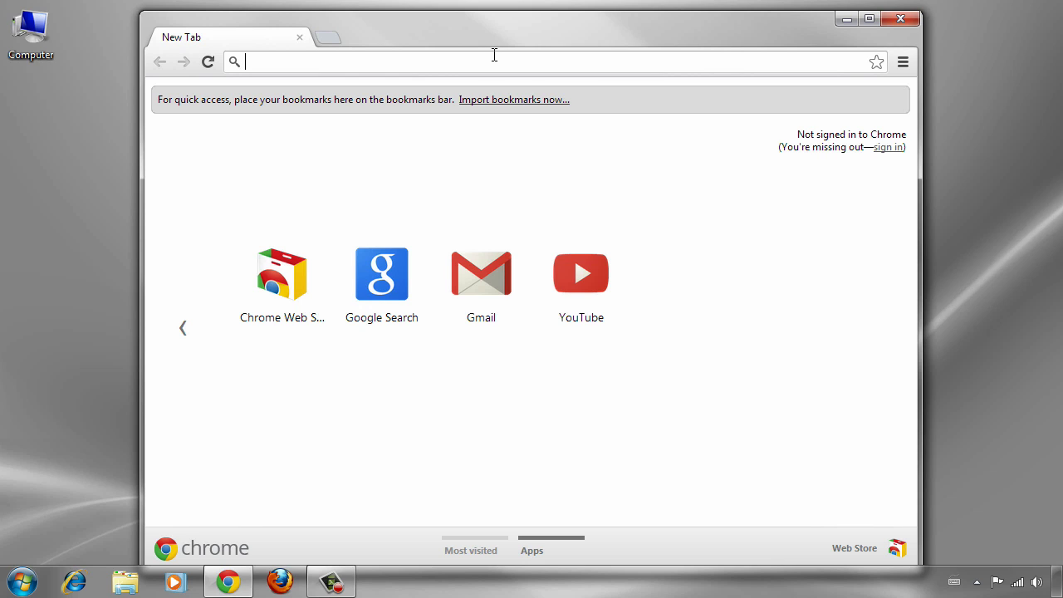
Search Google for 'altera quartus' and open the Altera Quartus Wikipedia result
text(altera quartus)
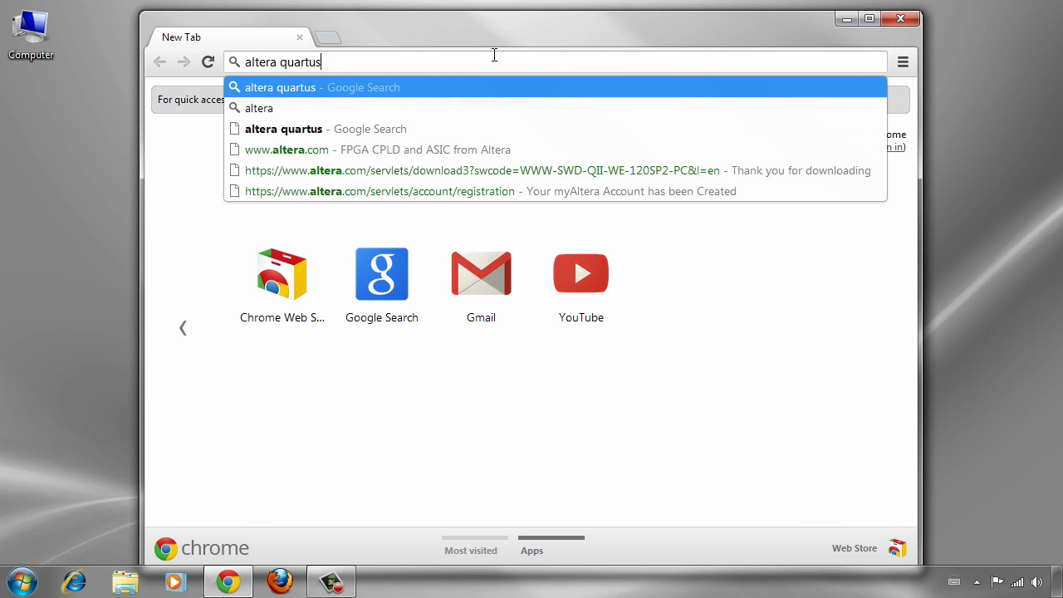
key(Return)
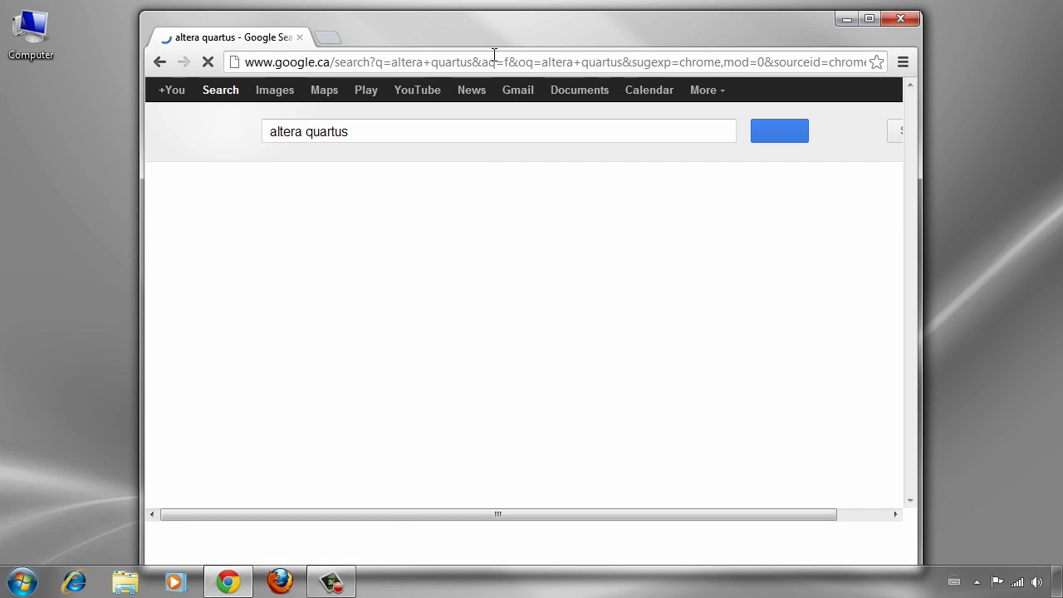
scroll(482, 166, down, 2)
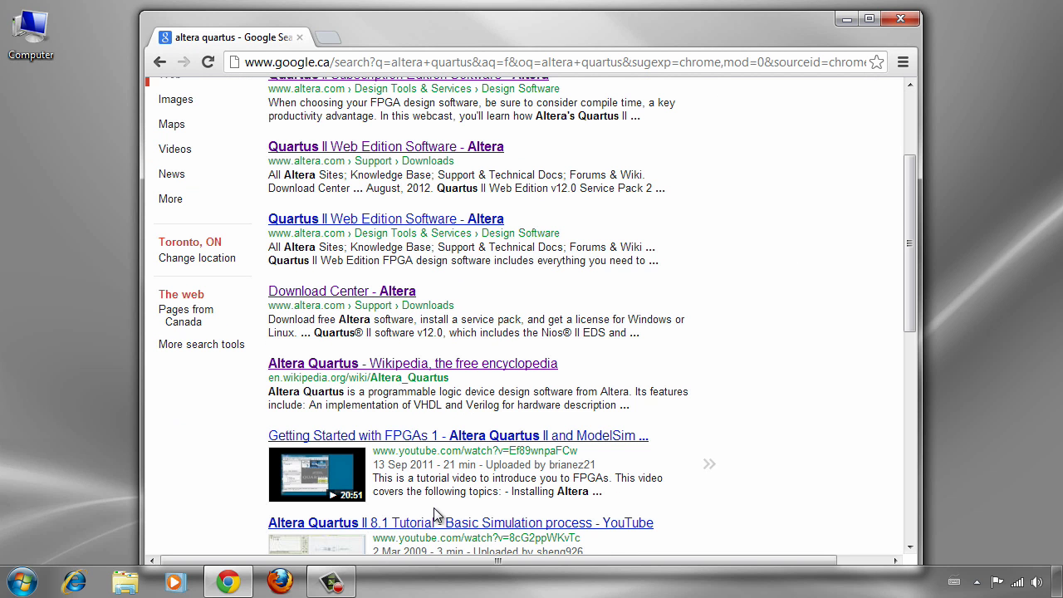
scroll(271, 375, down, 1)
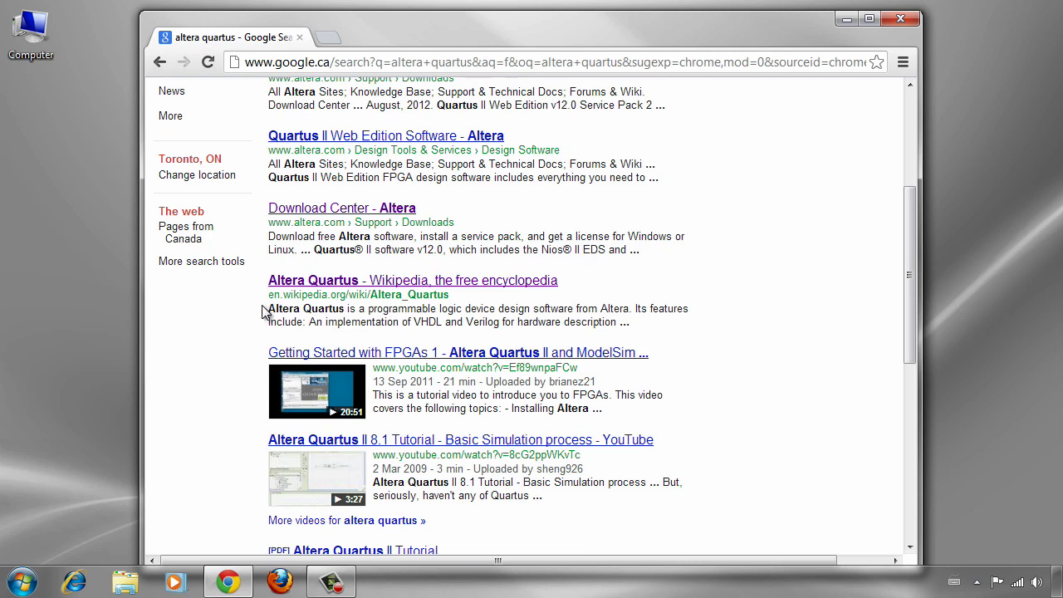
click(343, 291)
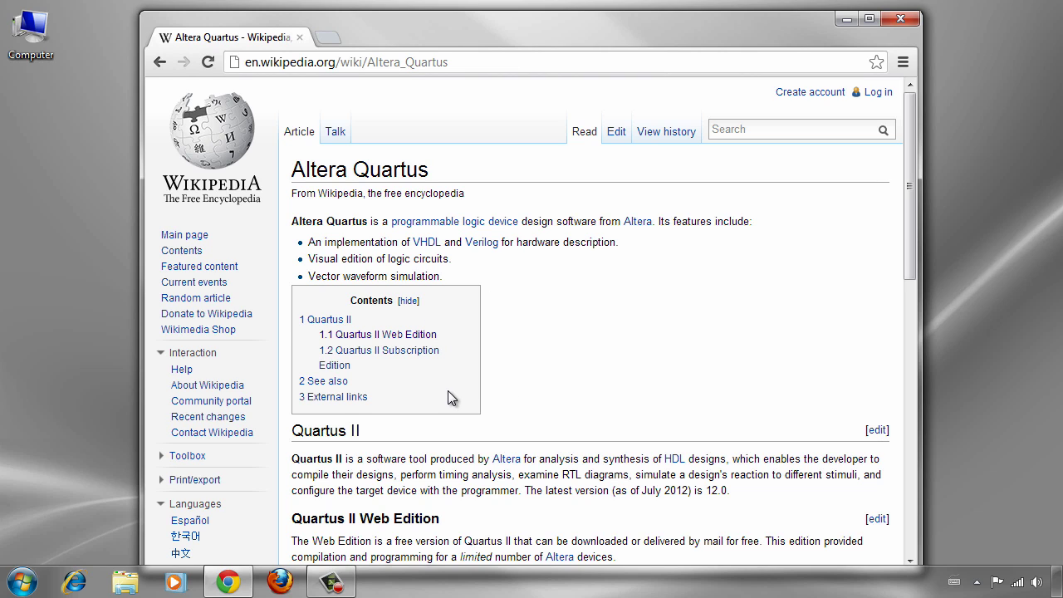
Read down the Altera Quartus article and open its 'Altera Quartus II website' link in a background tab
scroll(511, 387, down, 1)
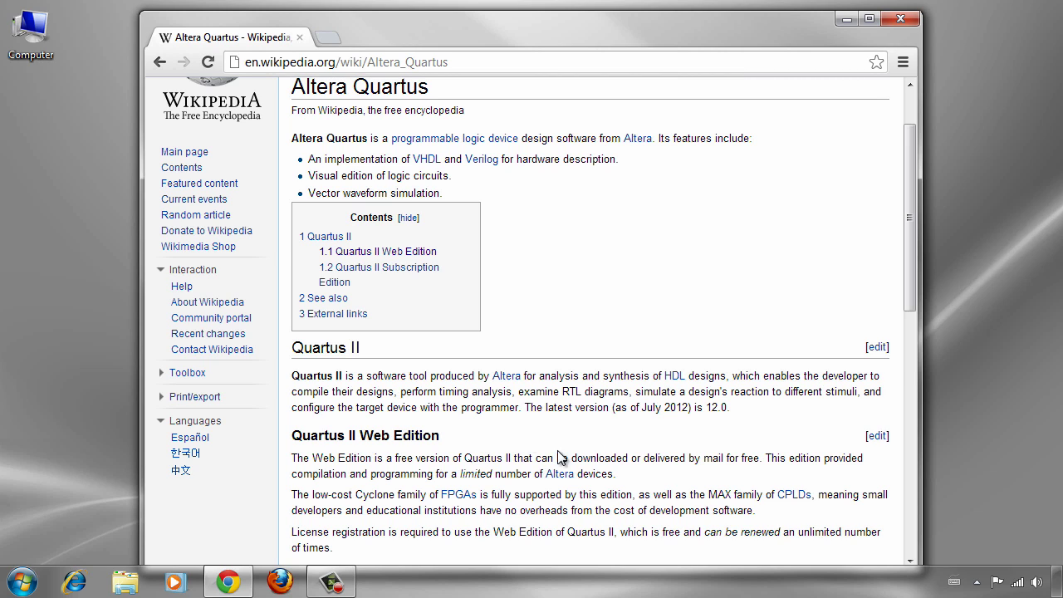
scroll(456, 429, down, 1)
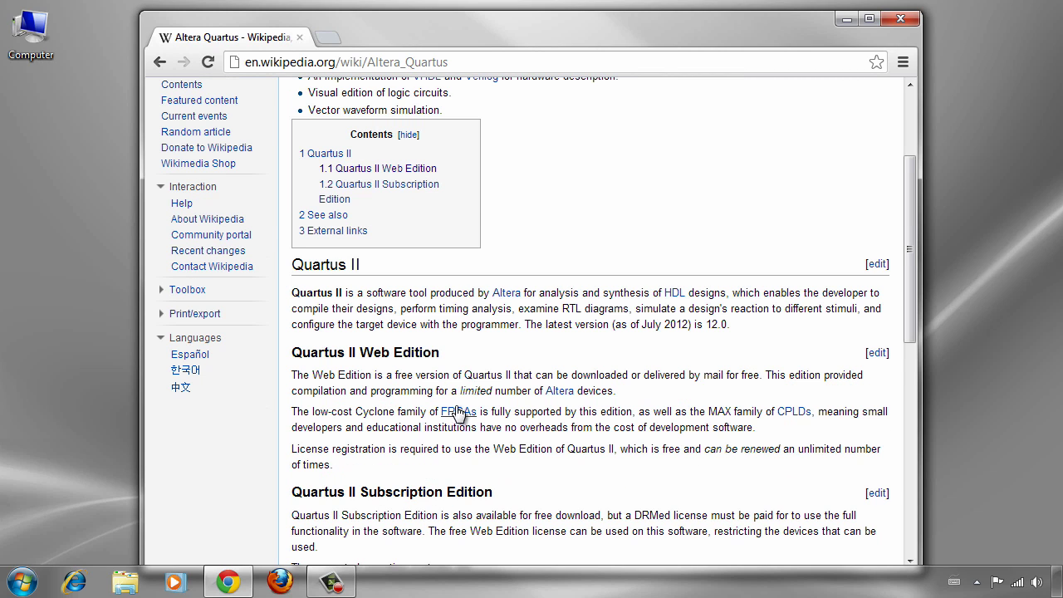
drag(296, 351, 487, 347)
scroll(505, 382, down, 3)
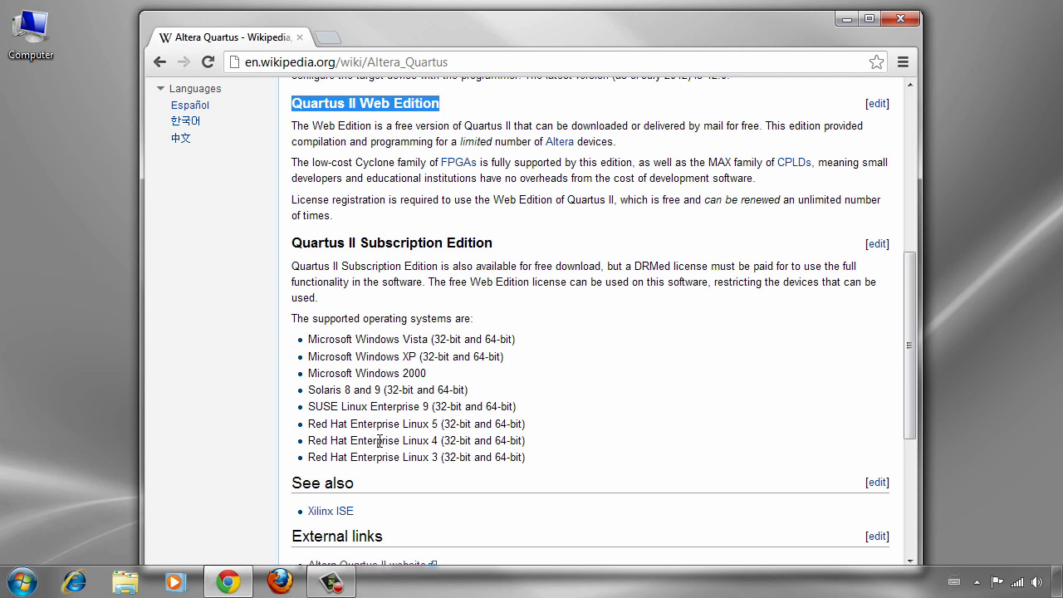
scroll(383, 439, down, 1)
scroll(457, 420, up, 2)
scroll(457, 415, down, 2)
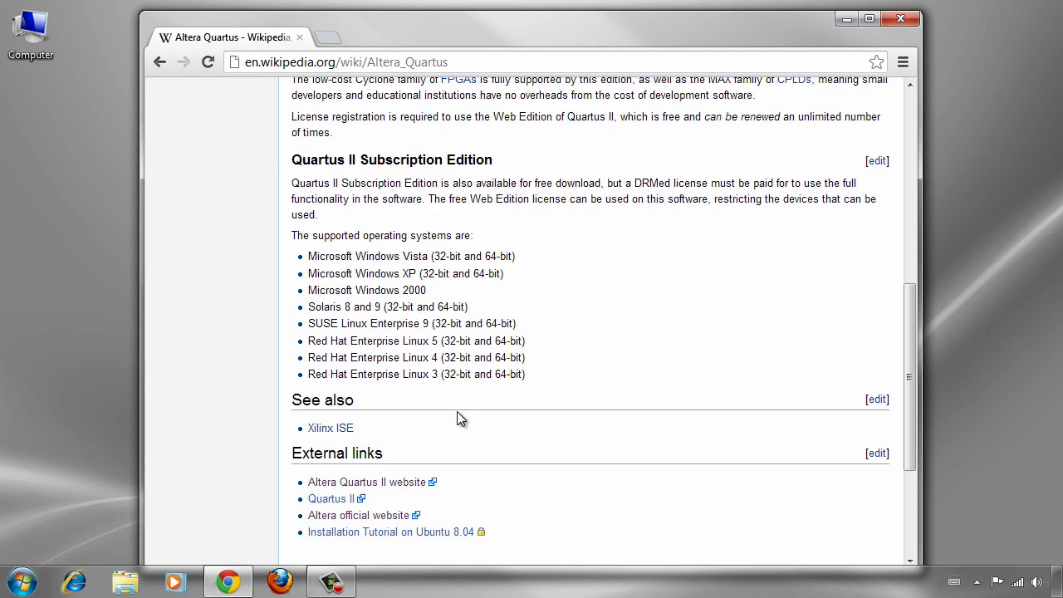
scroll(459, 416, down, 2)
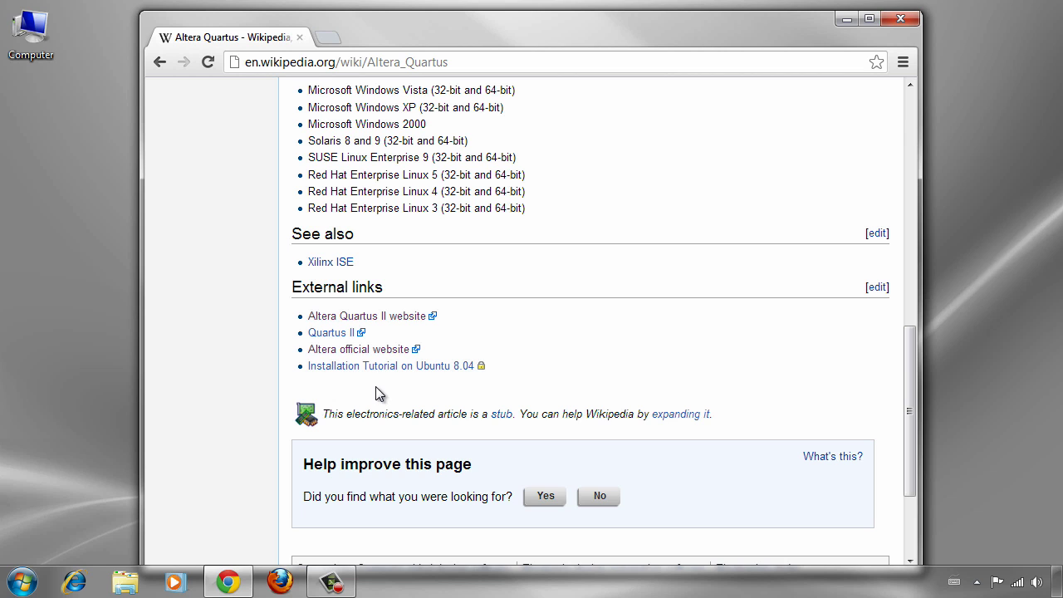
middle_click(374, 319)
Compare the Quartus II Subscription Edition tab with the Wikipedia article, then open a third blank tab
click(382, 37)
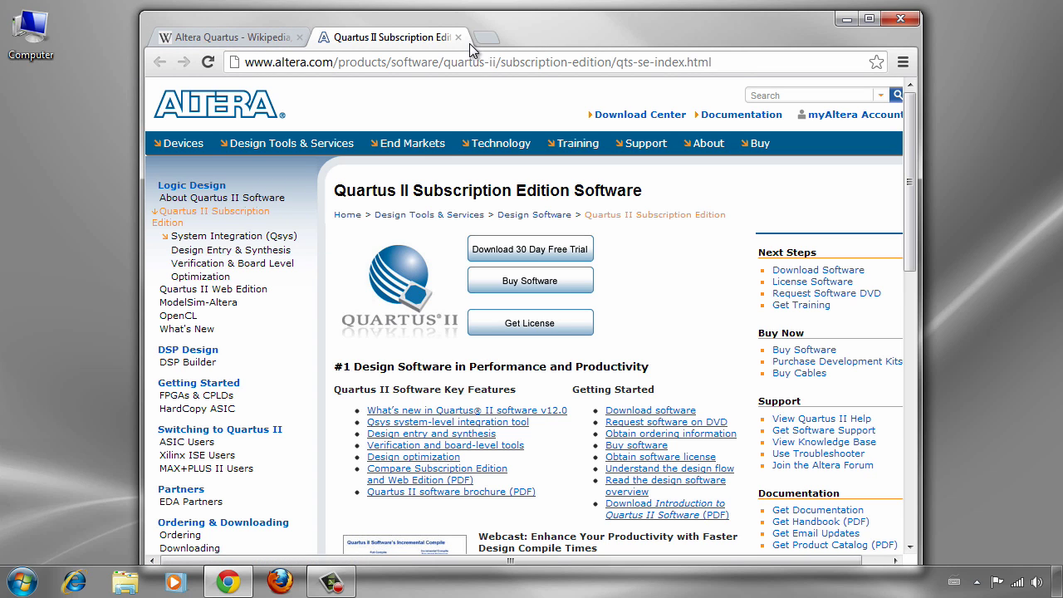
click(257, 39)
scroll(439, 233, up, 4)
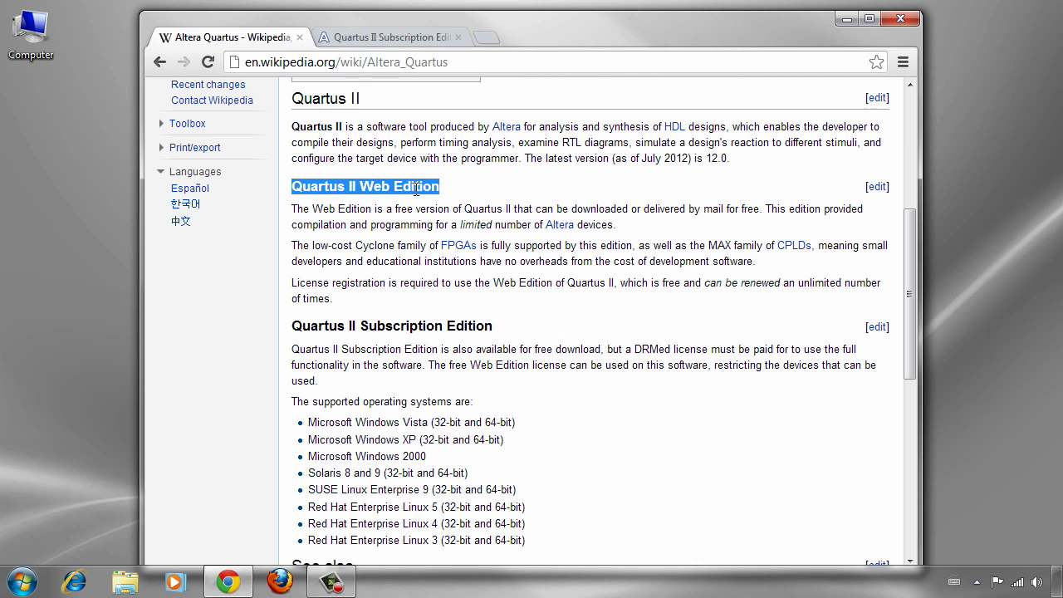
click(425, 39)
click(484, 39)
click(405, 39)
click(532, 41)
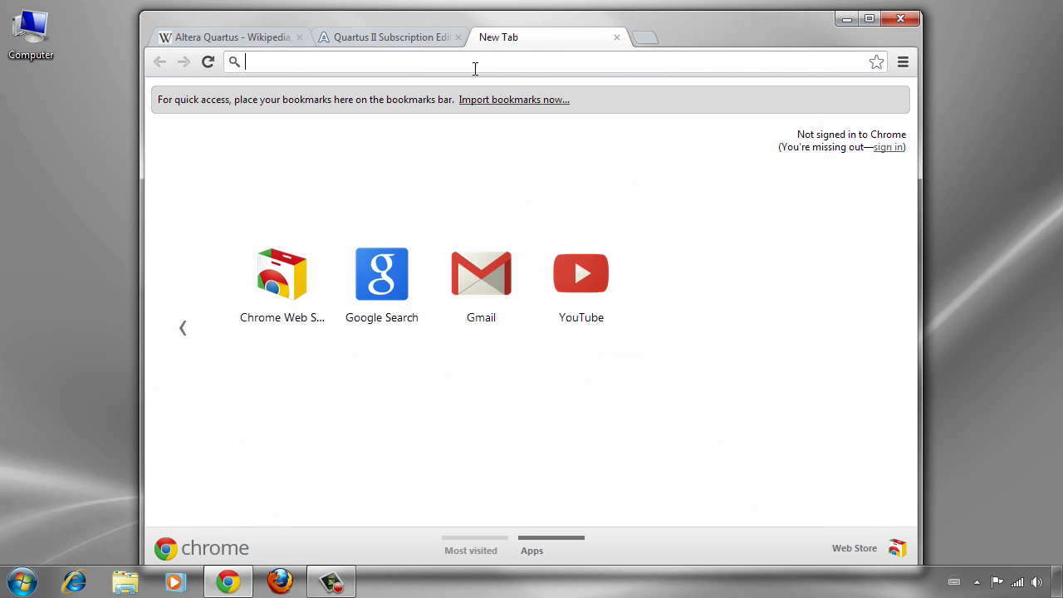
Load altera.com in the new tab and widen the browser window slightly
text(altera.com)
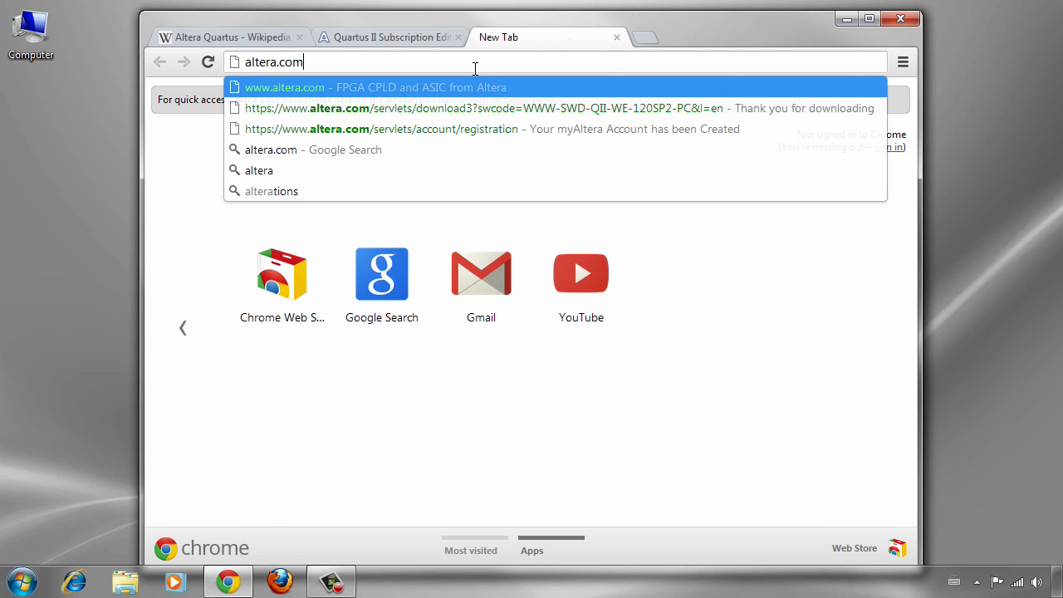
key(Return)
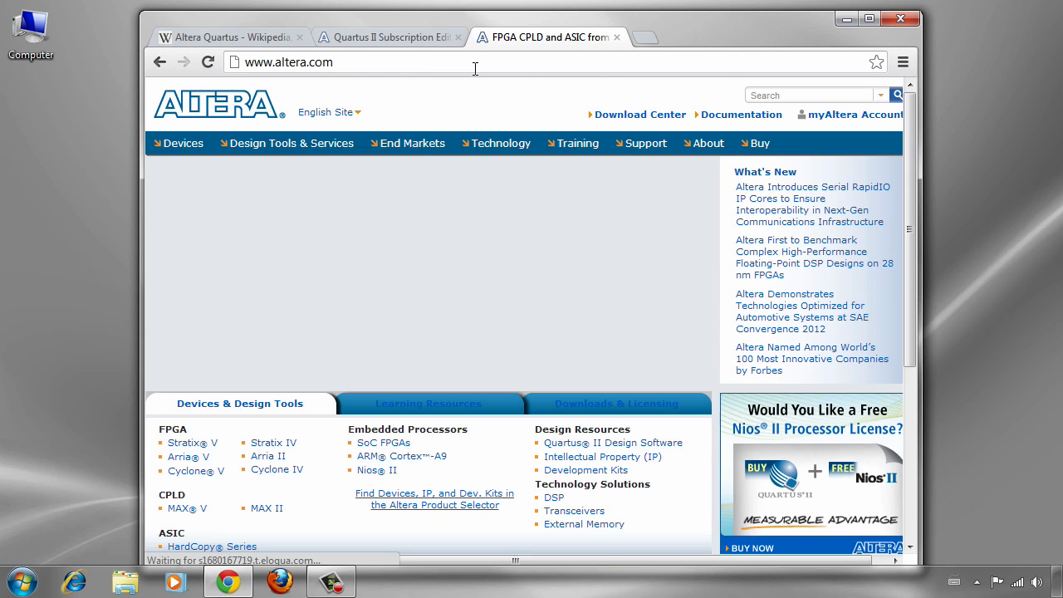
drag(923, 93, 927, 93)
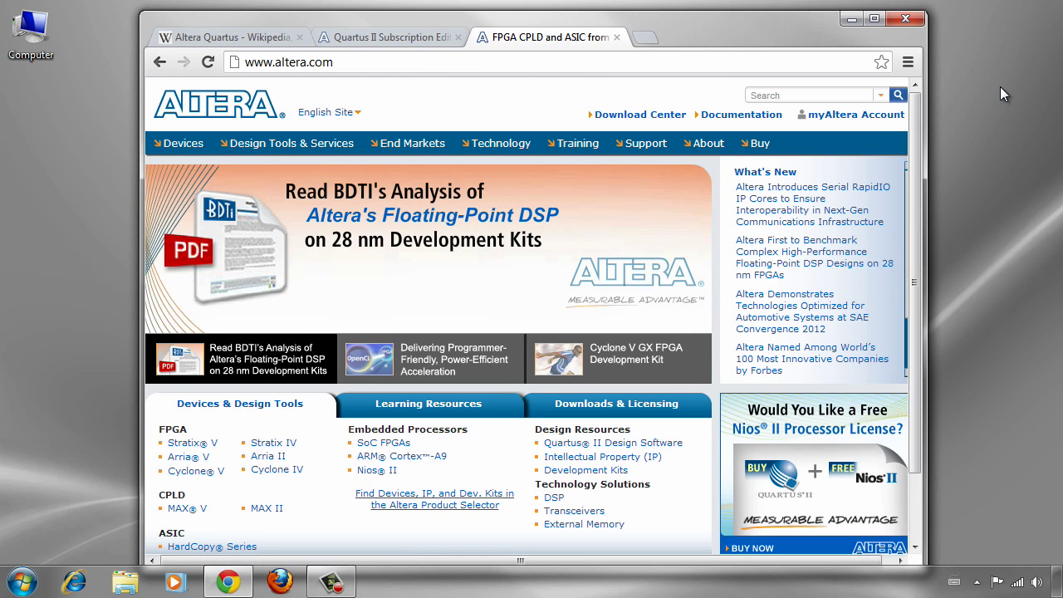
Enter an e-mail address in the myAltera Account box and submit it to start registering
click(864, 123)
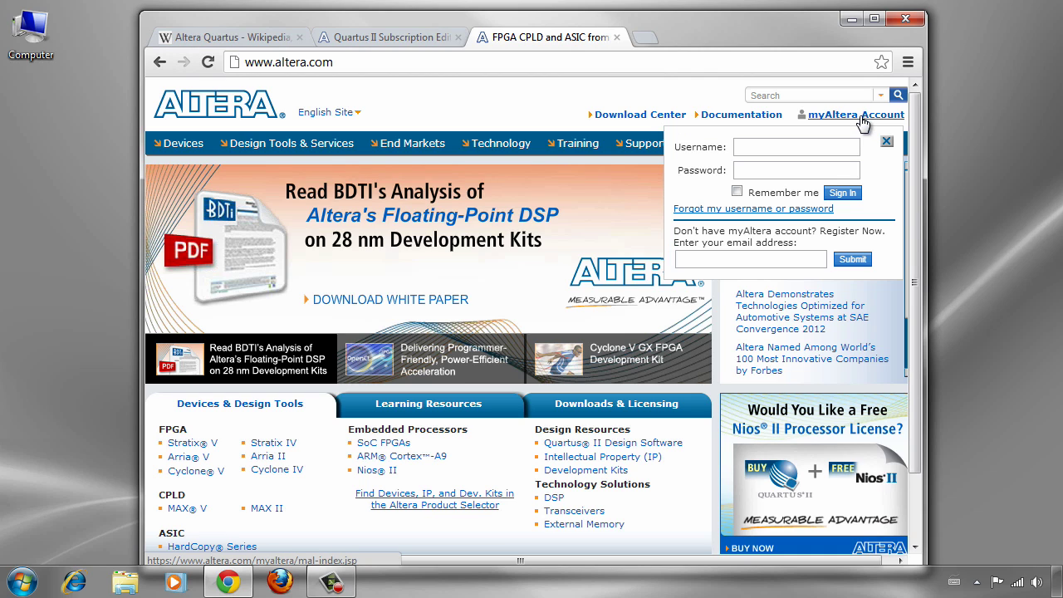
click(714, 257)
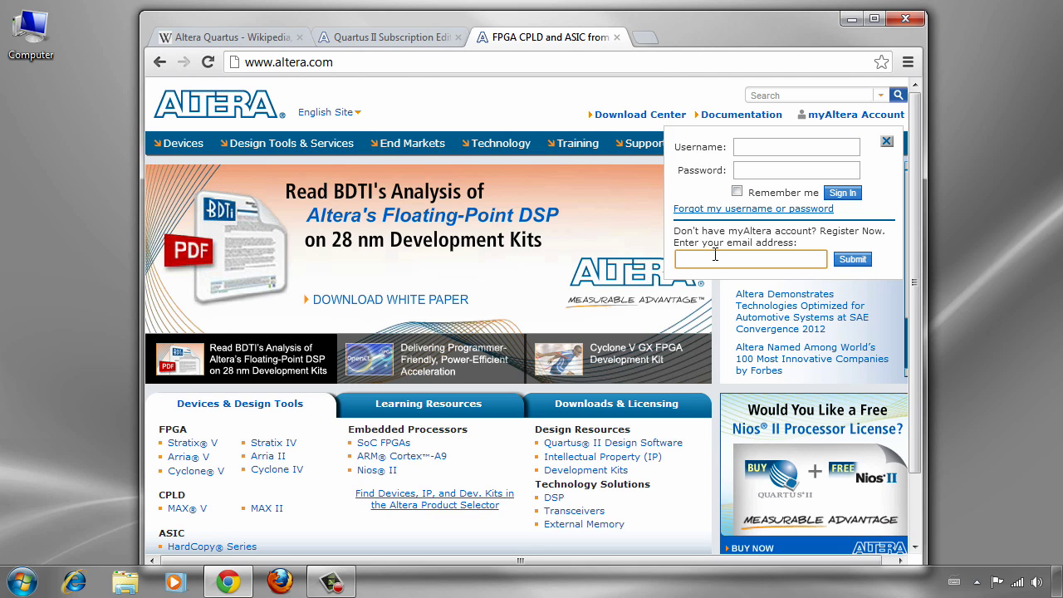
click(857, 261)
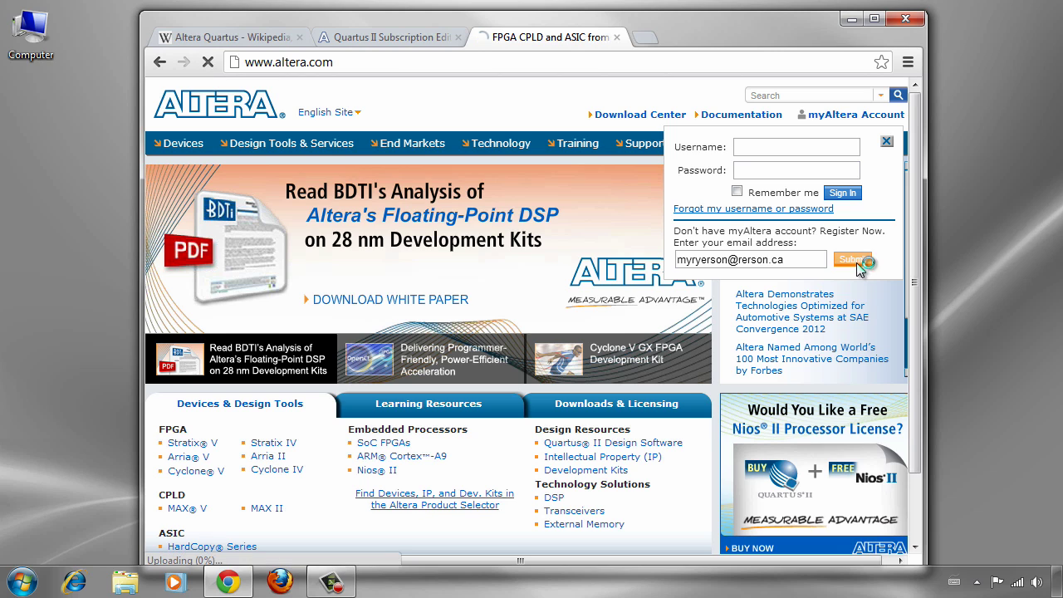
Fill in first name, last name and company from the autofill suggestions
click(637, 299)
click(651, 319)
click(652, 326)
click(638, 341)
click(651, 347)
click(652, 359)
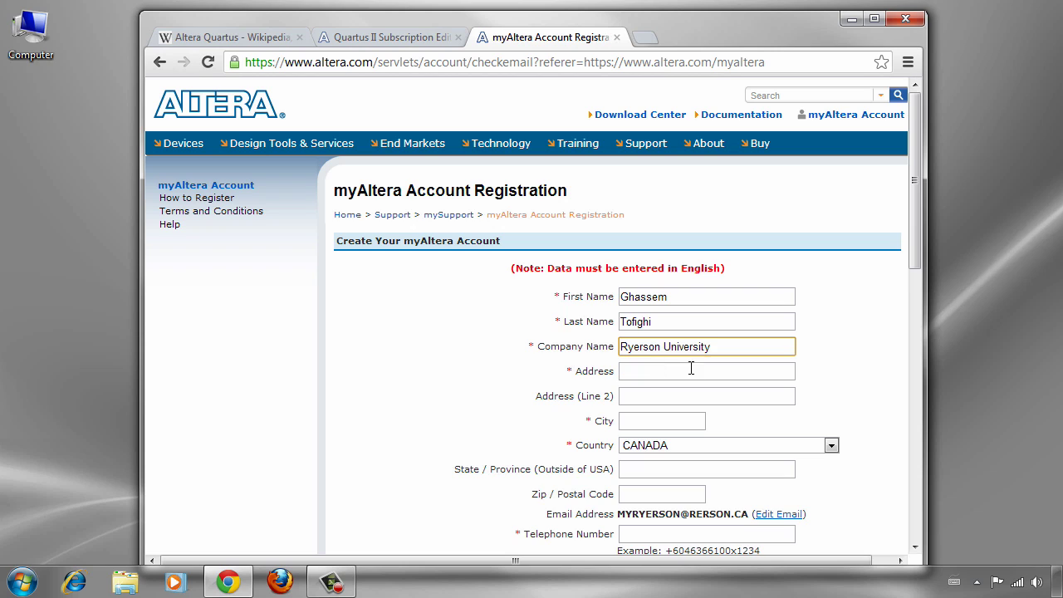
Fill in the street address and city from the autofill suggestions
click(639, 373)
click(656, 398)
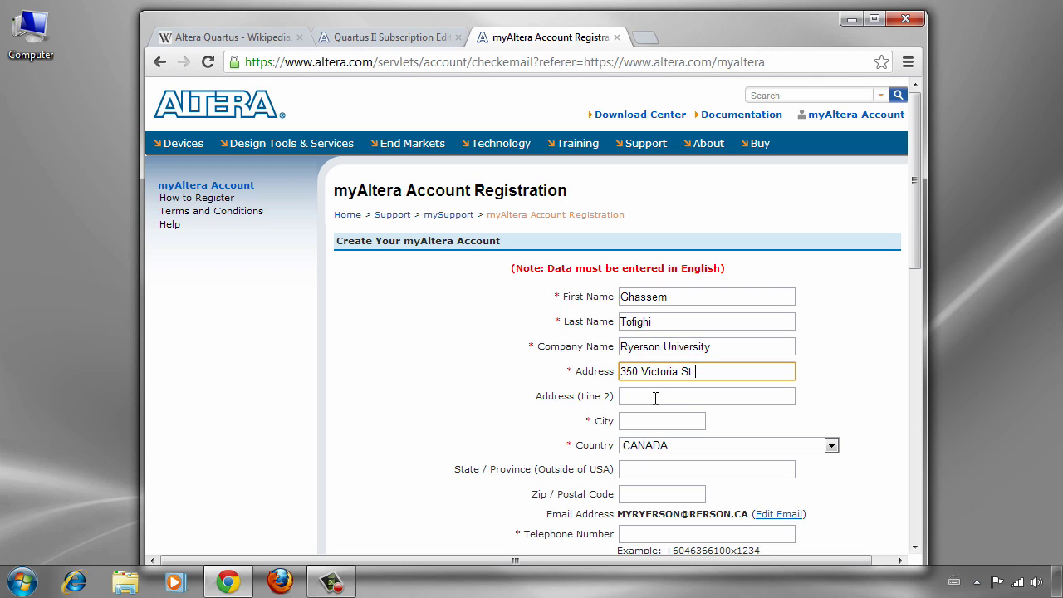
click(649, 425)
click(658, 442)
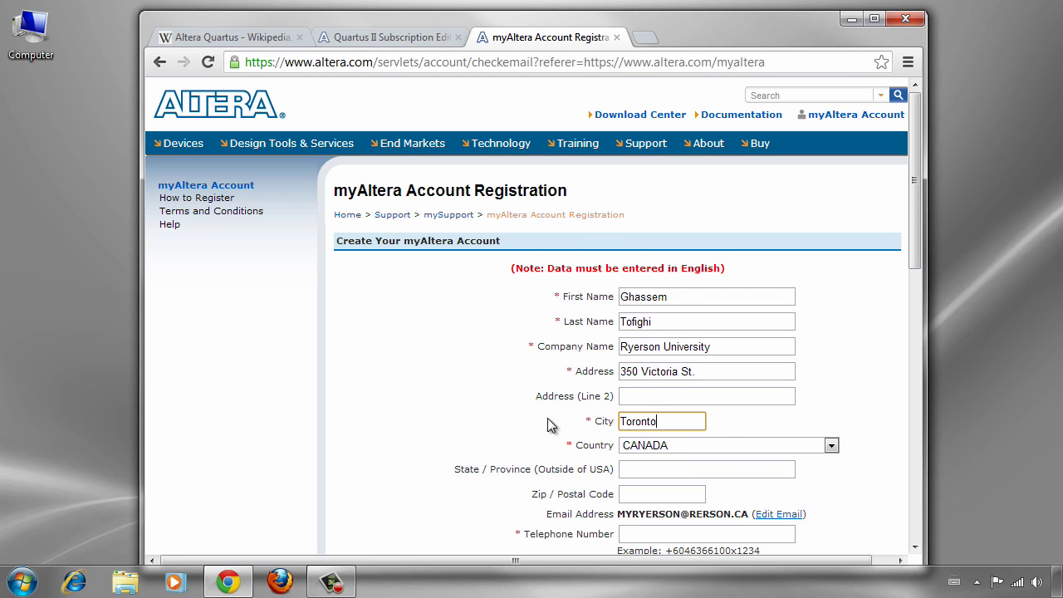
Autofill the telephone number and set primary job function to Academic/Research
scroll(573, 408, down, 1)
scroll(639, 380, down, 1)
click(659, 371)
click(675, 387)
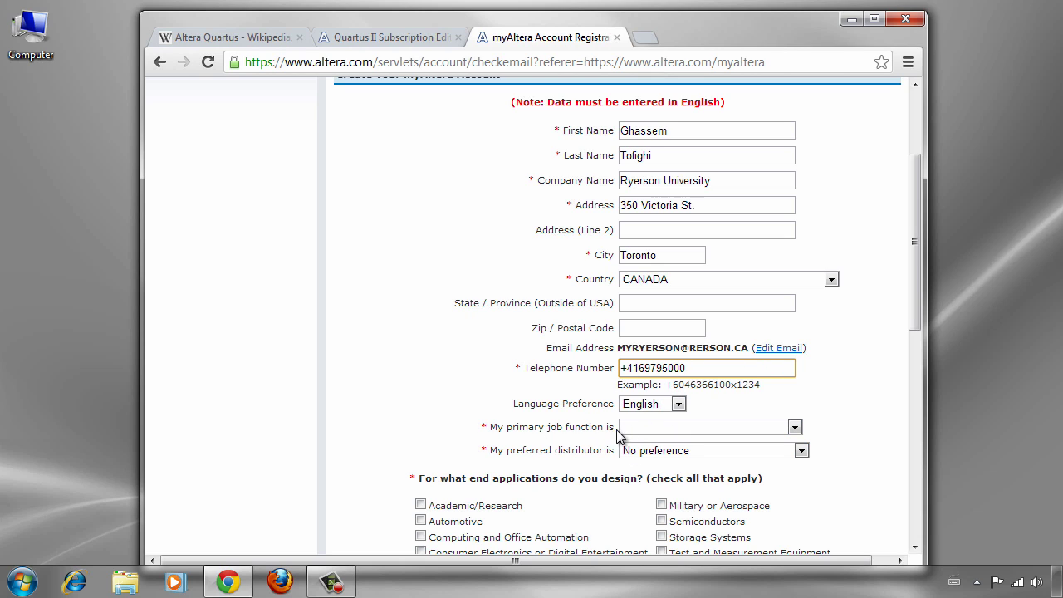
click(721, 429)
click(714, 449)
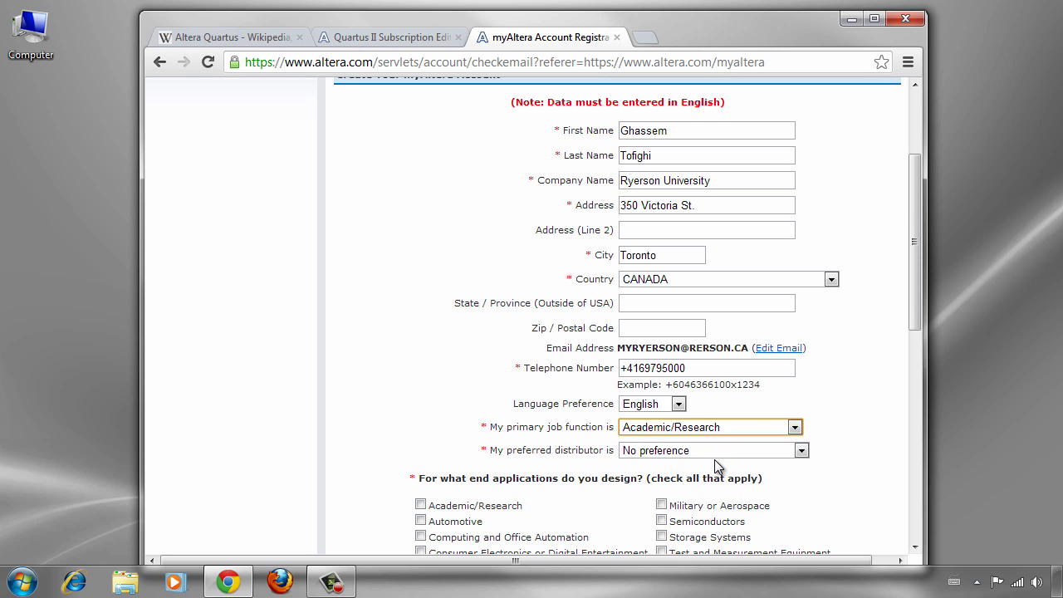
scroll(716, 465, down, 3)
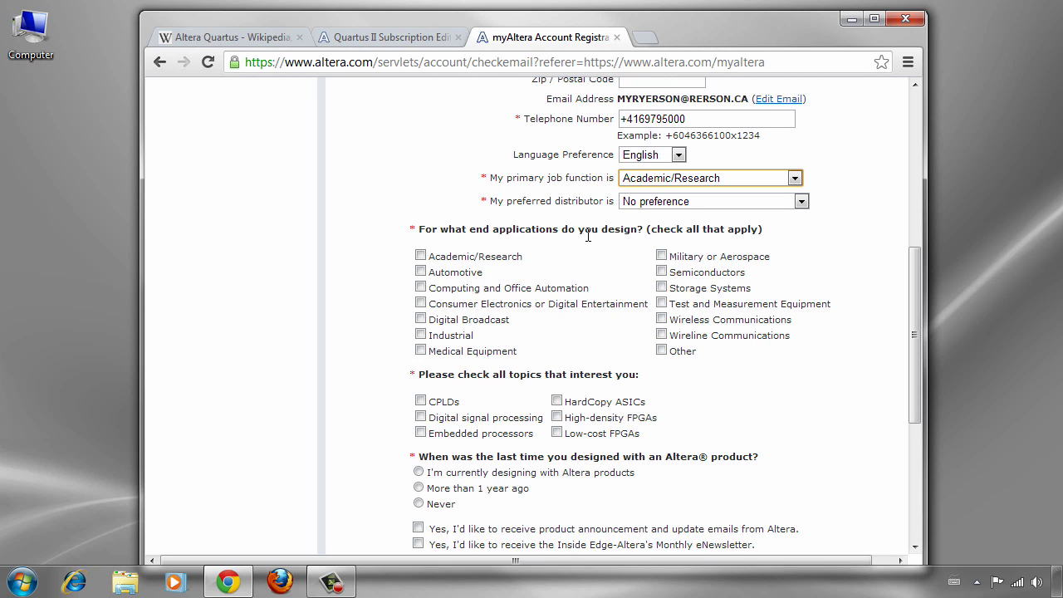
Check Academic/Research as end application and Low-cost FPGAs as topic, and answer Never
click(457, 258)
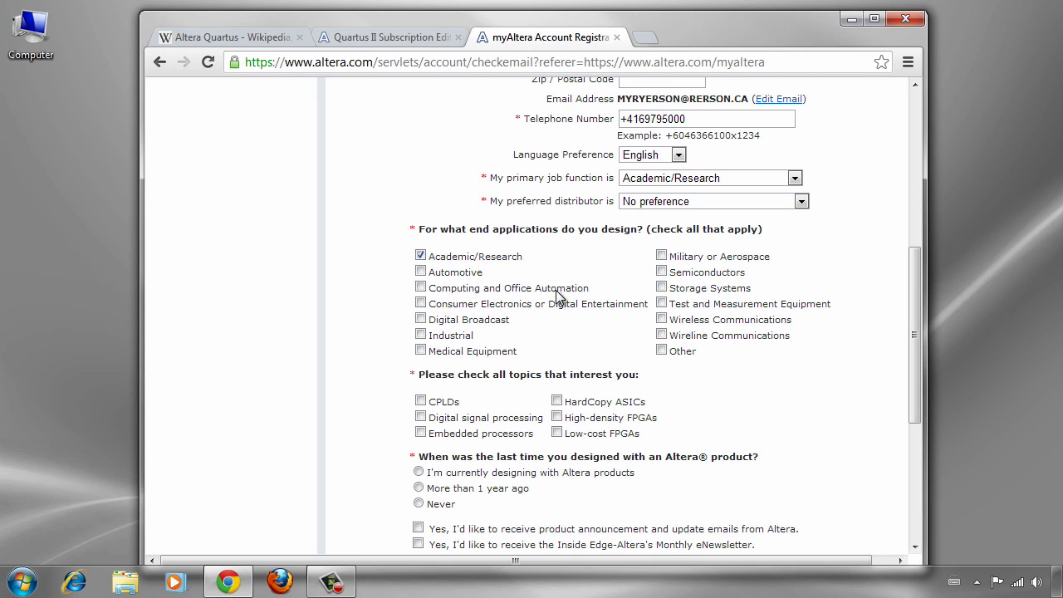
scroll(555, 314, down, 1)
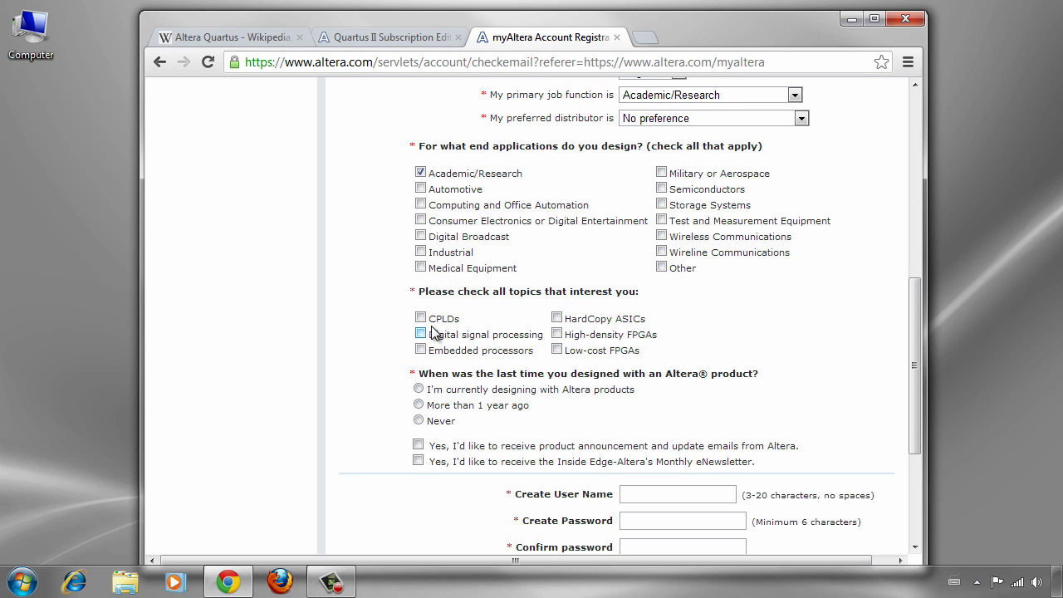
click(557, 350)
scroll(490, 403, down, 2)
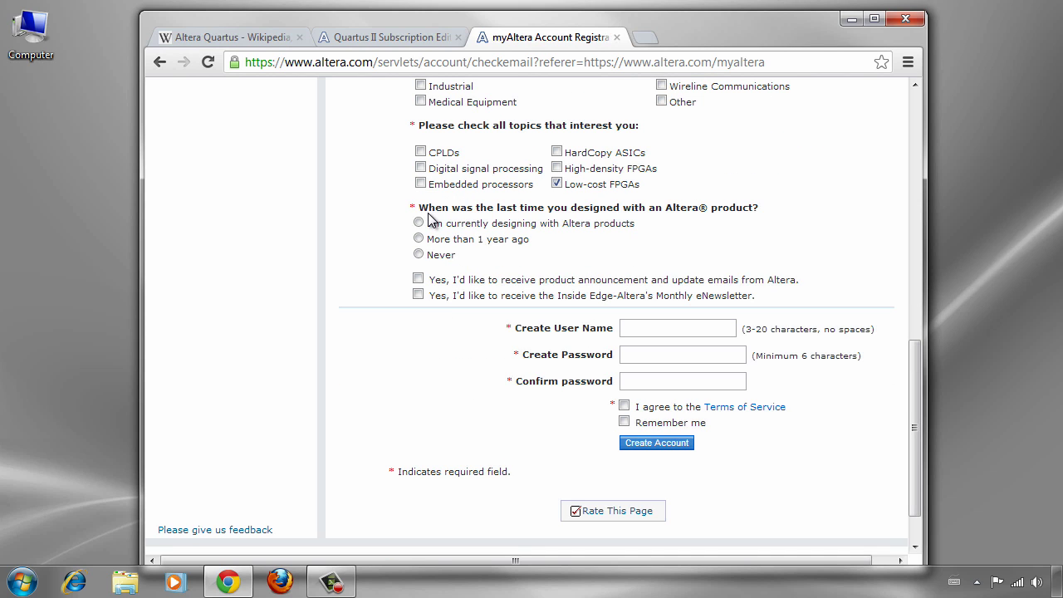
click(442, 258)
scroll(699, 295, down, 1)
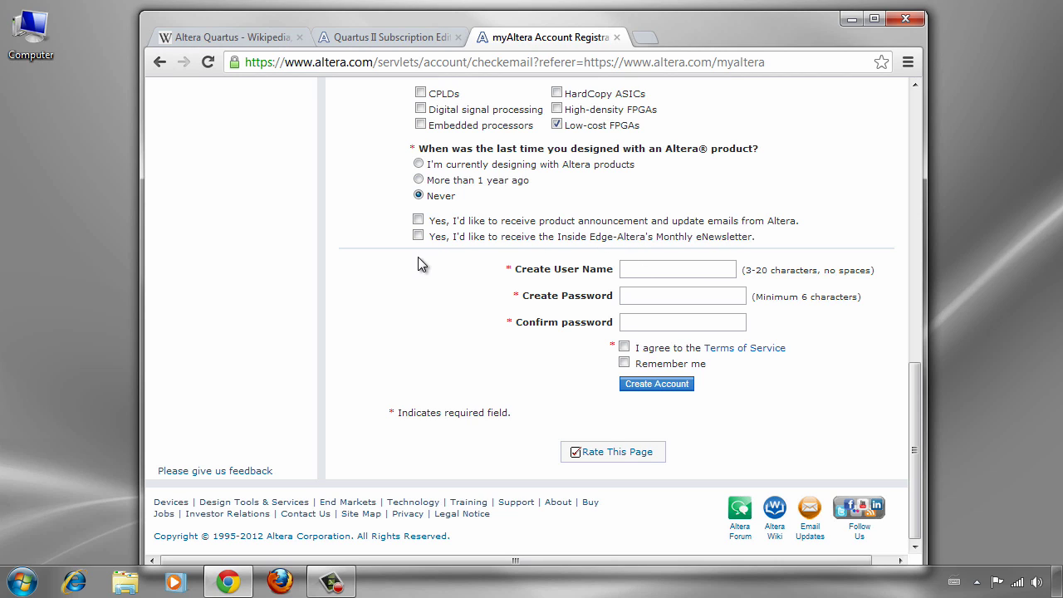
Enter a user name and password, agree to the Terms of Service, and create the account
click(671, 270)
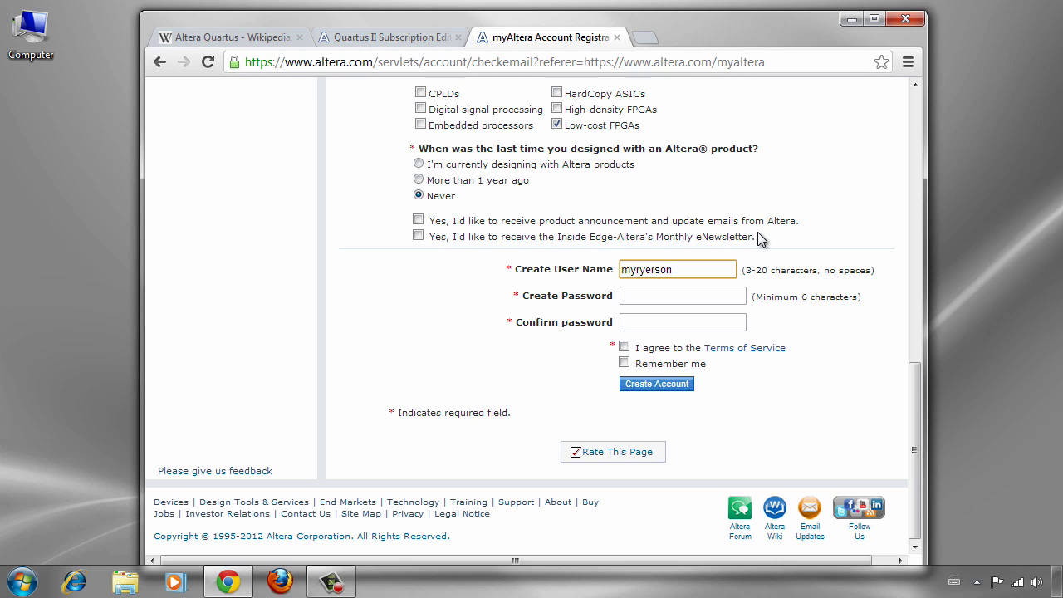
key(Tab)
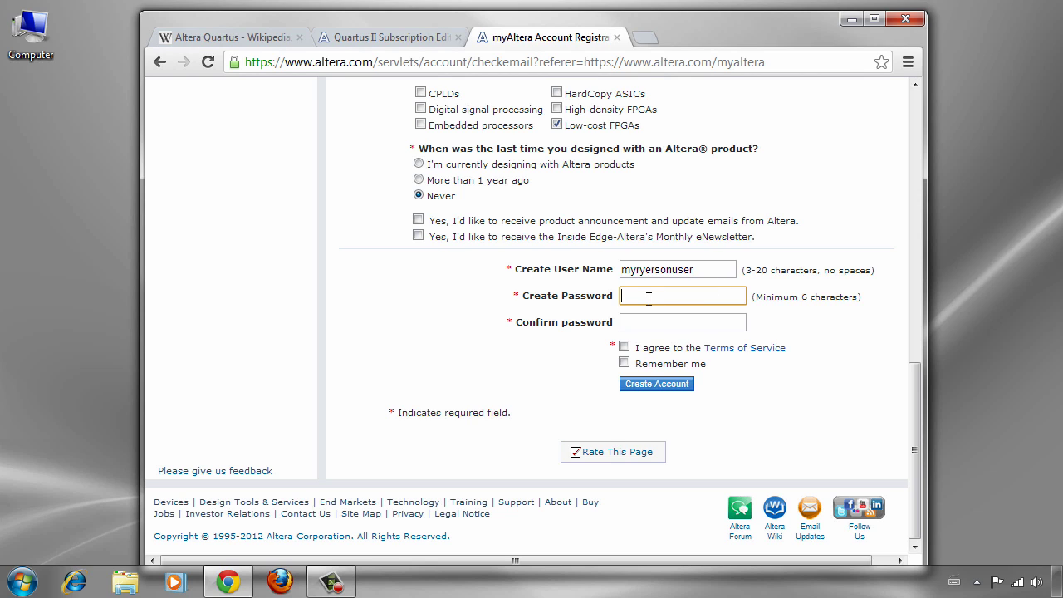
key(Tab)
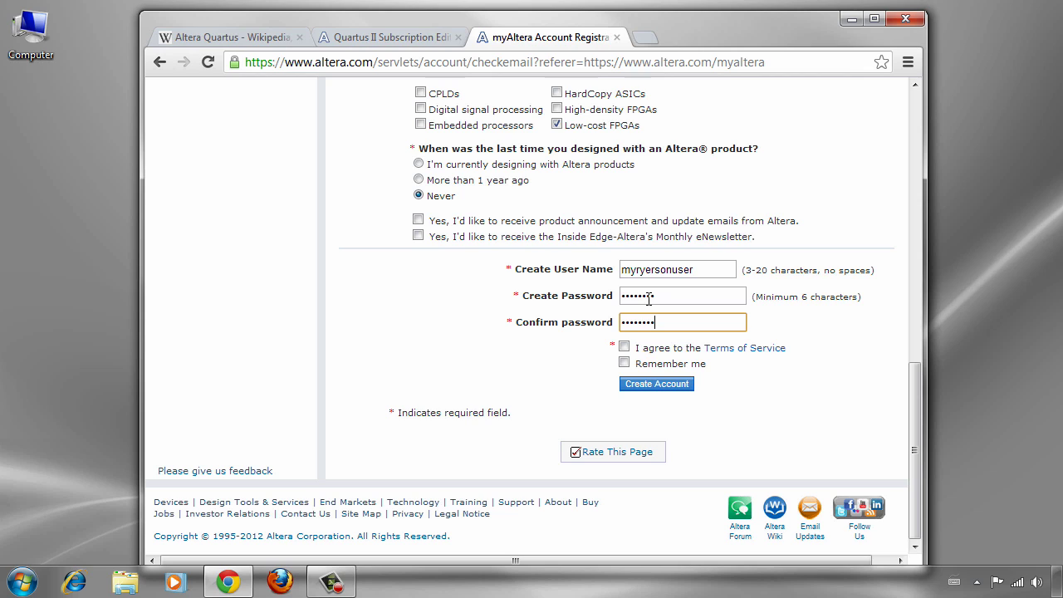
click(625, 353)
click(665, 386)
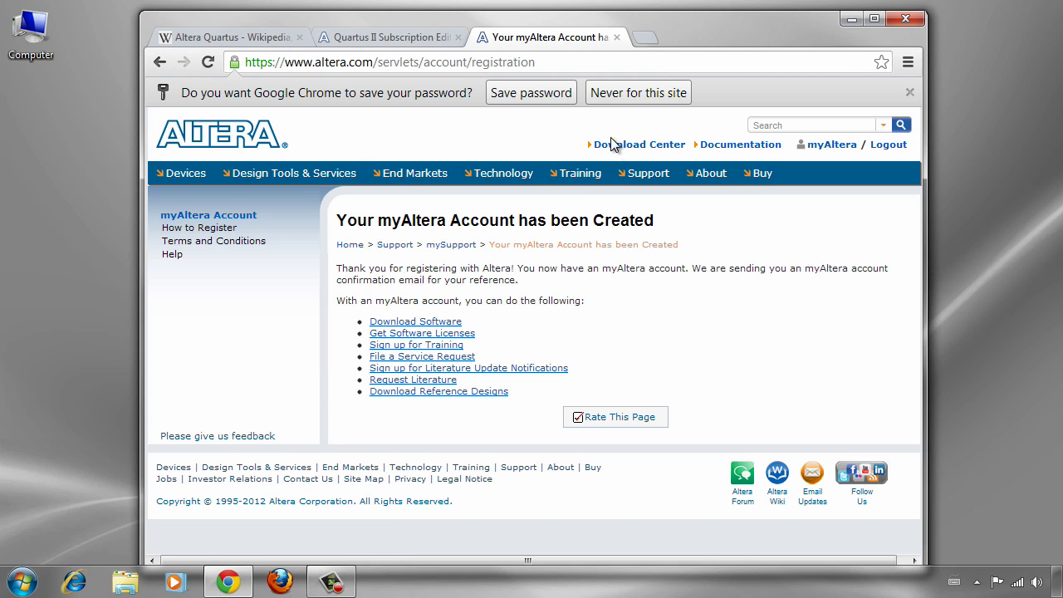
Go to Altera's Download Center and scroll to the Download Individual Components list
click(651, 148)
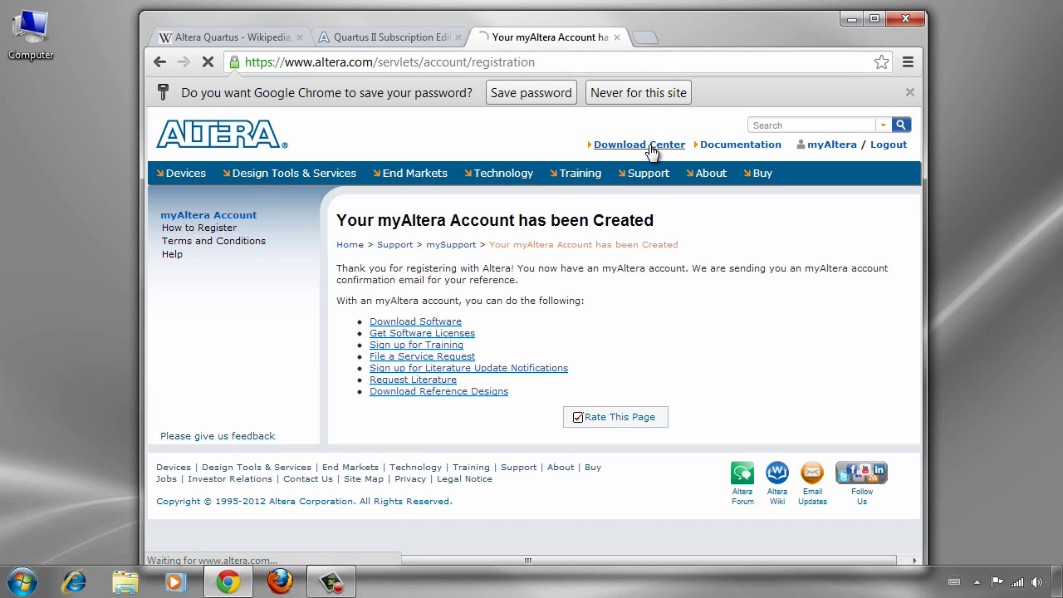
scroll(341, 322, down, 5)
scroll(342, 321, down, 3)
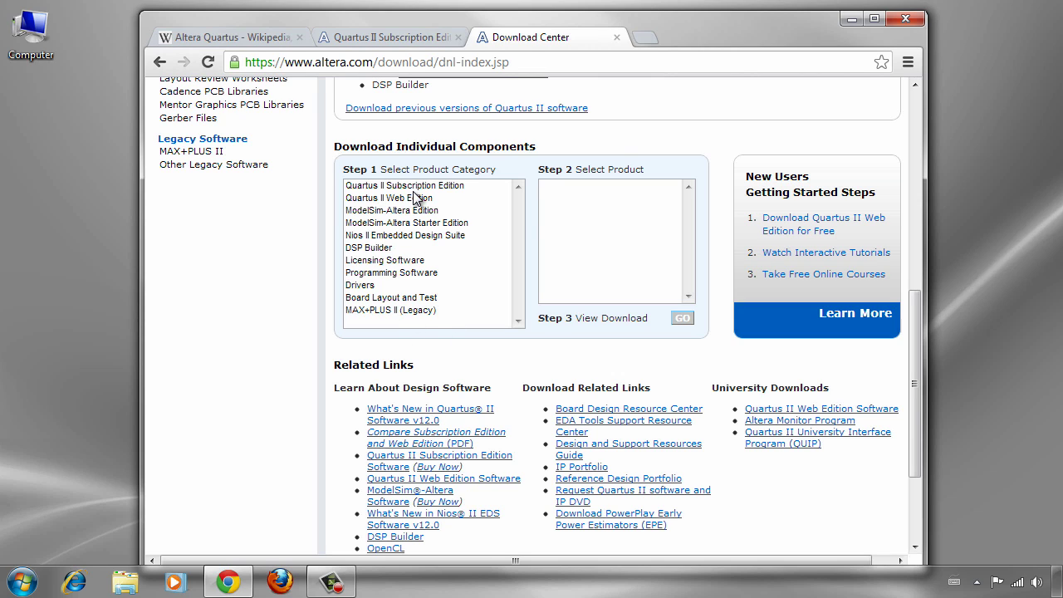
Pick Quartus II Web Edition in Step 1, then 9.1 Service Pack 2 from the Step 2 list
click(354, 201)
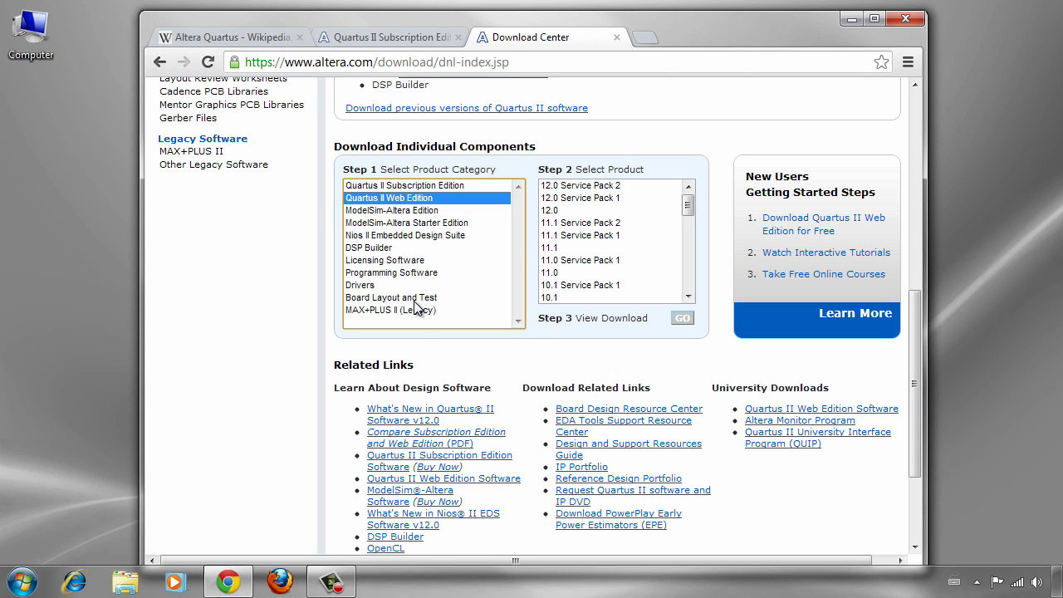
mouse_move(688, 205)
mouse_down()
mouse_move(688, 282)
mouse_move(683, 197)
mouse_up()
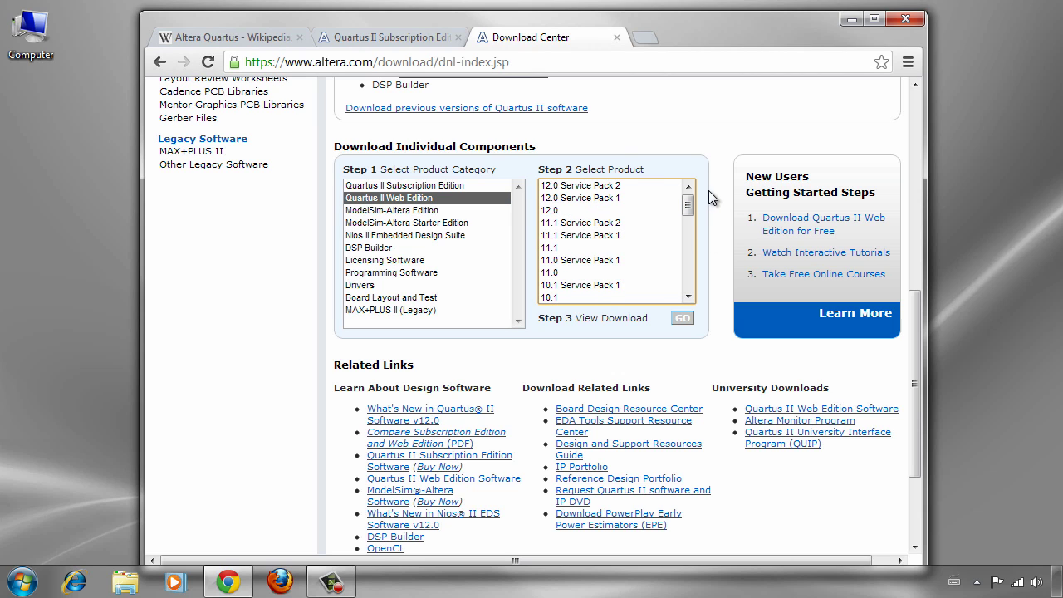
drag(690, 204, 690, 218)
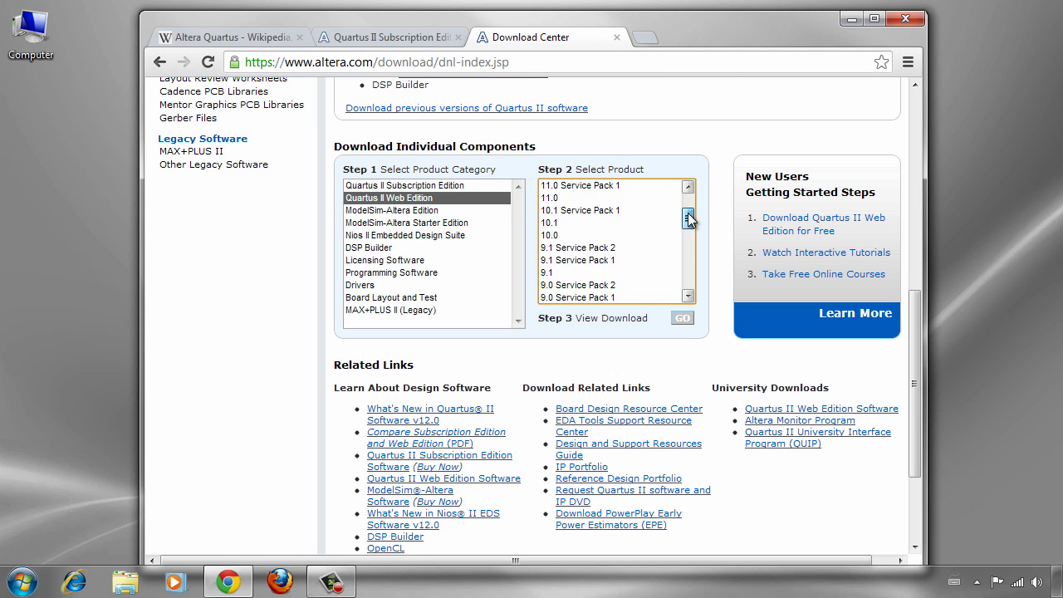
click(580, 249)
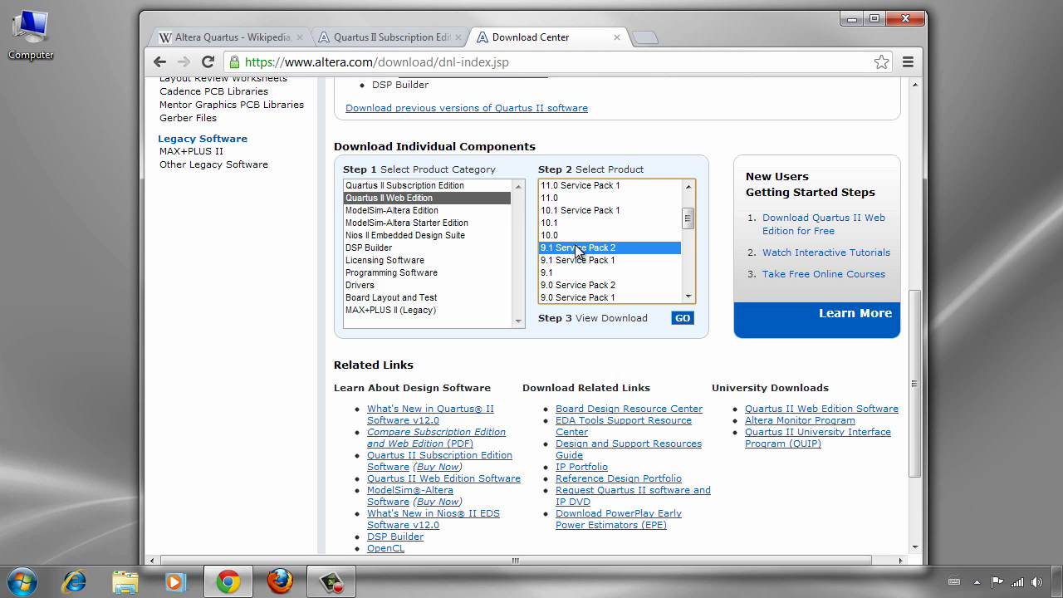
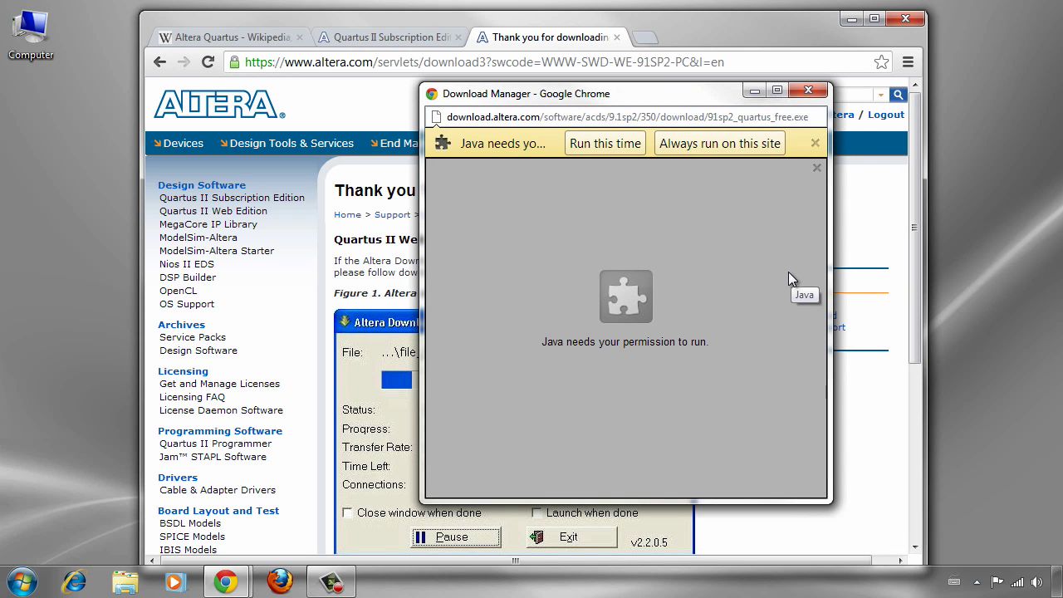
Move the Download Manager popup up and right, then allow Java to run this time
drag(607, 100, 561, 71)
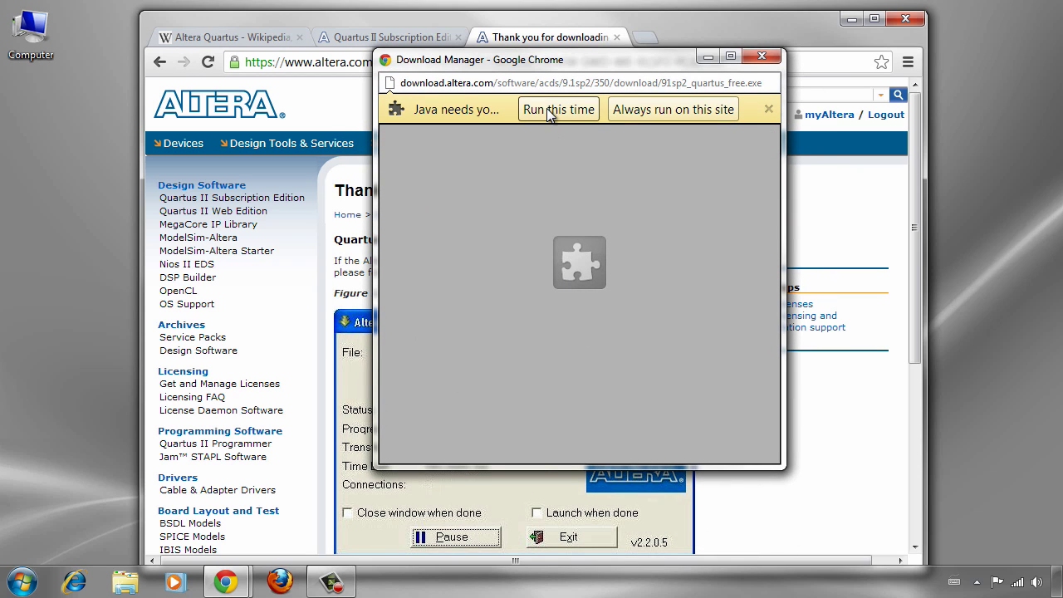
drag(397, 66, 620, 85)
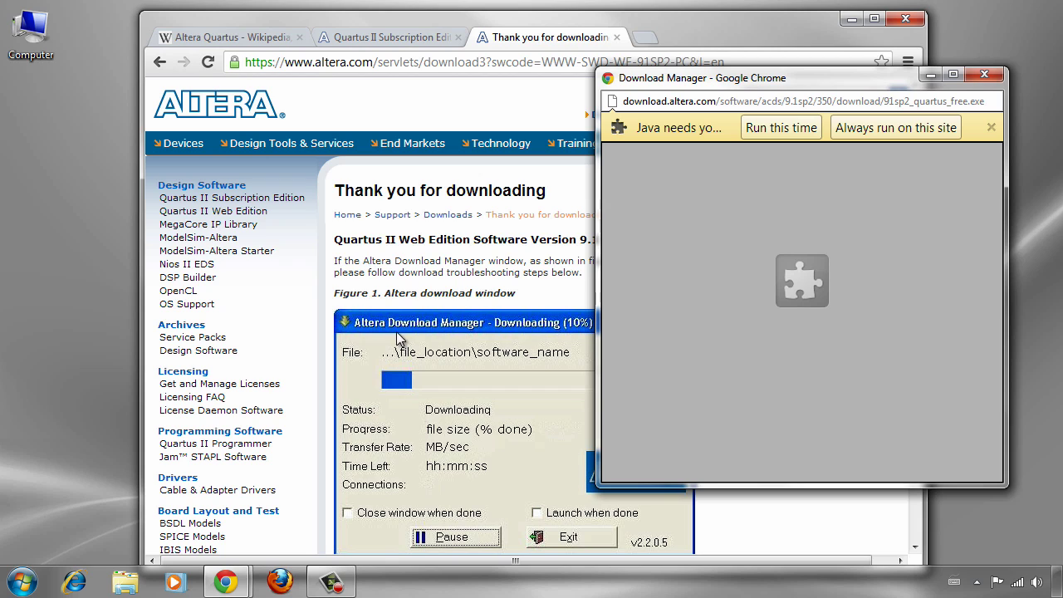
click(785, 130)
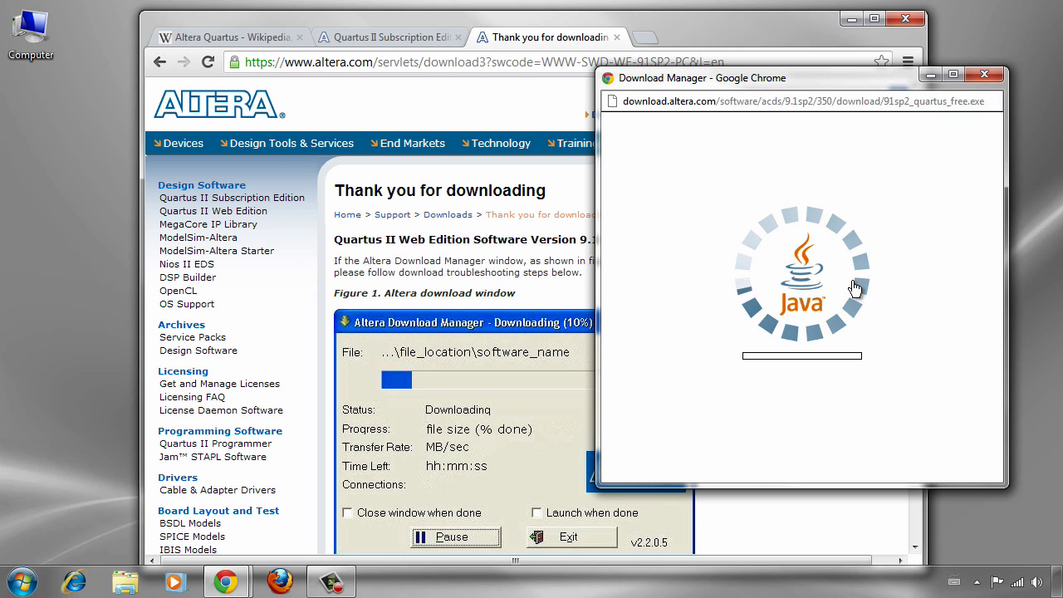
Start downloading 91sp2_quartus_free.exe from the Altera thank-you page's direct link
click(517, 287)
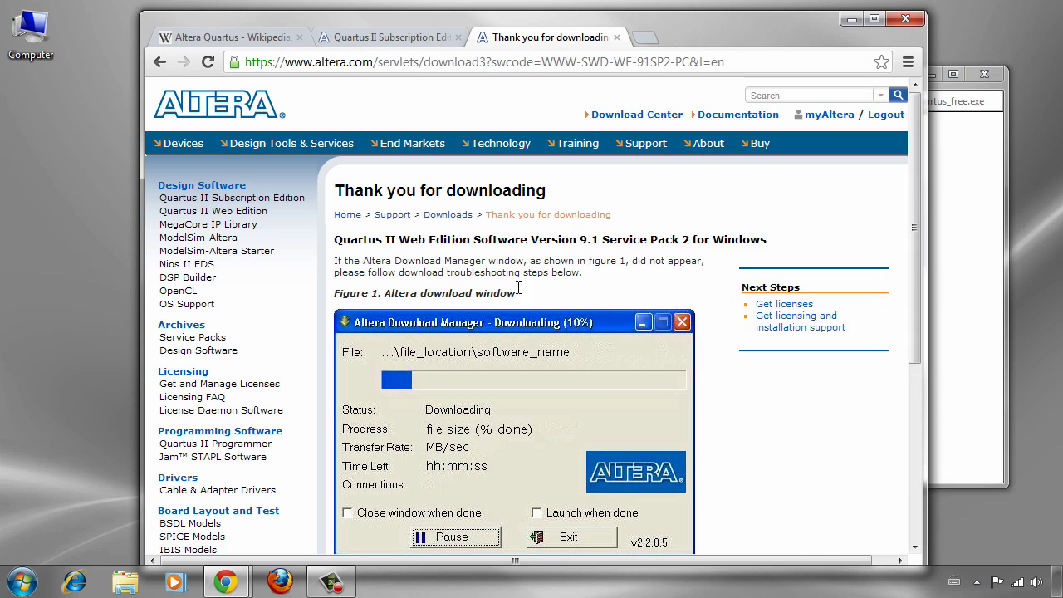
scroll(527, 281, down, 4)
scroll(716, 405, up, 2)
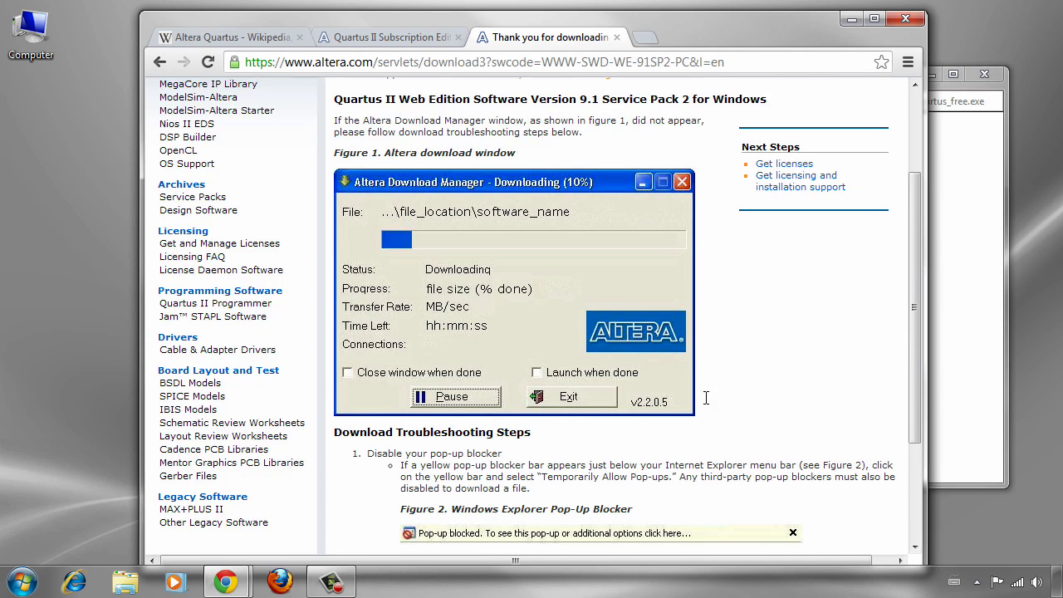
scroll(707, 398, down, 2)
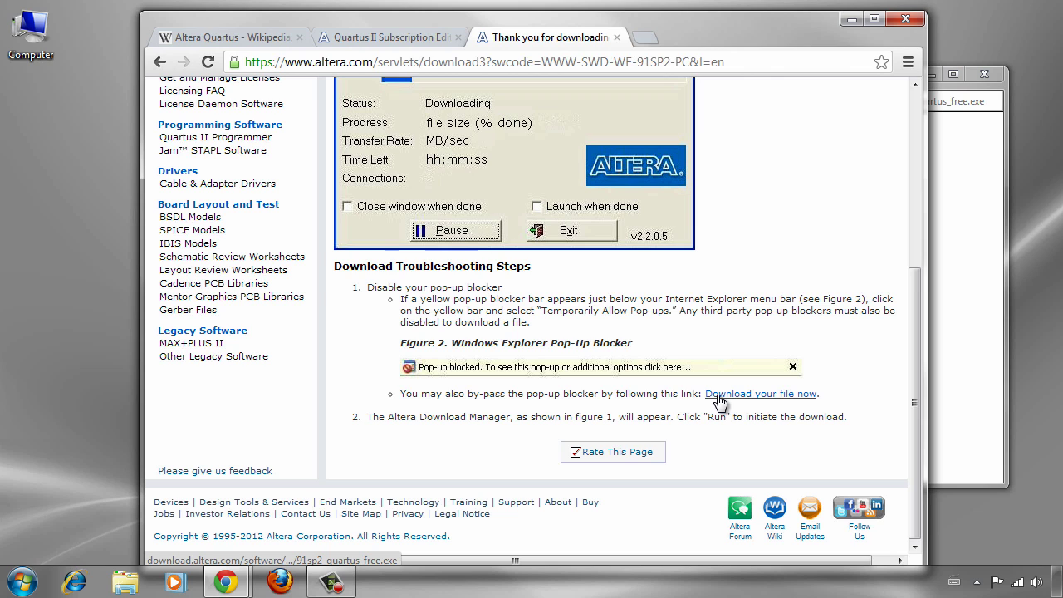
click(719, 397)
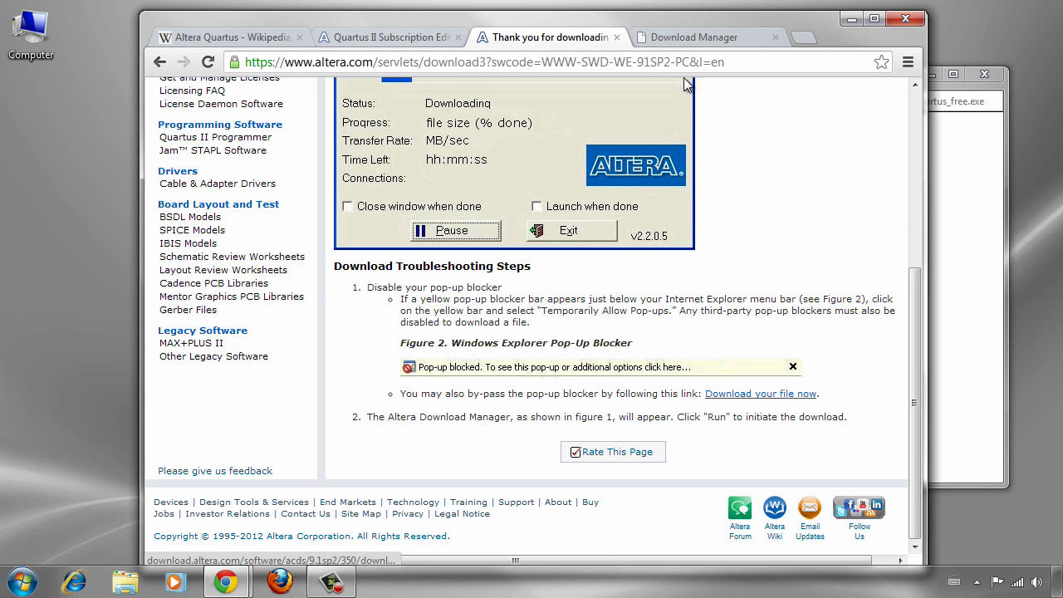
click(713, 221)
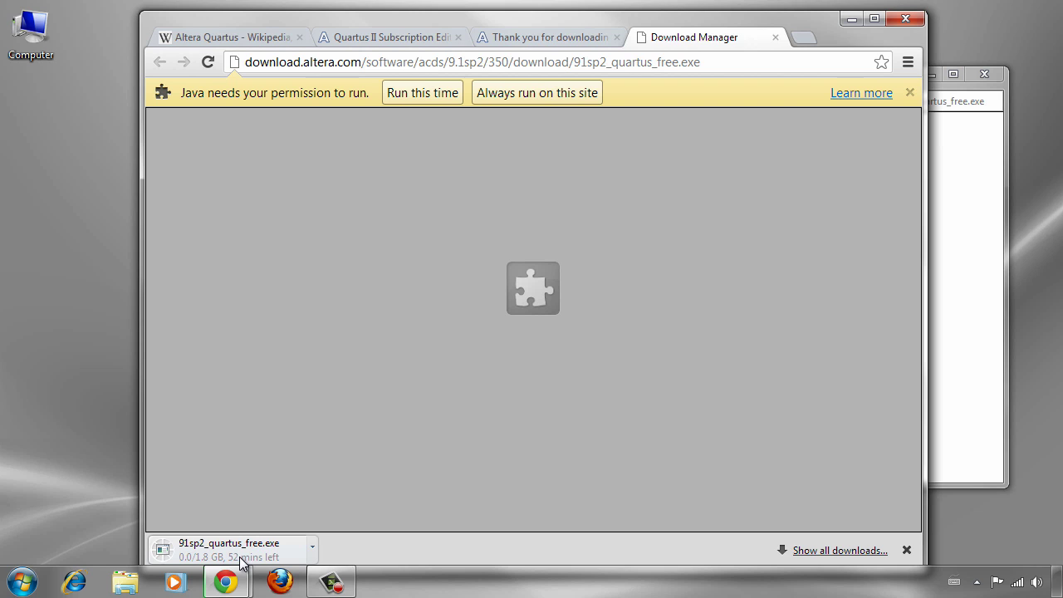
Close the extra Download Manager tabs spawned by the download link
middle_click(670, 41)
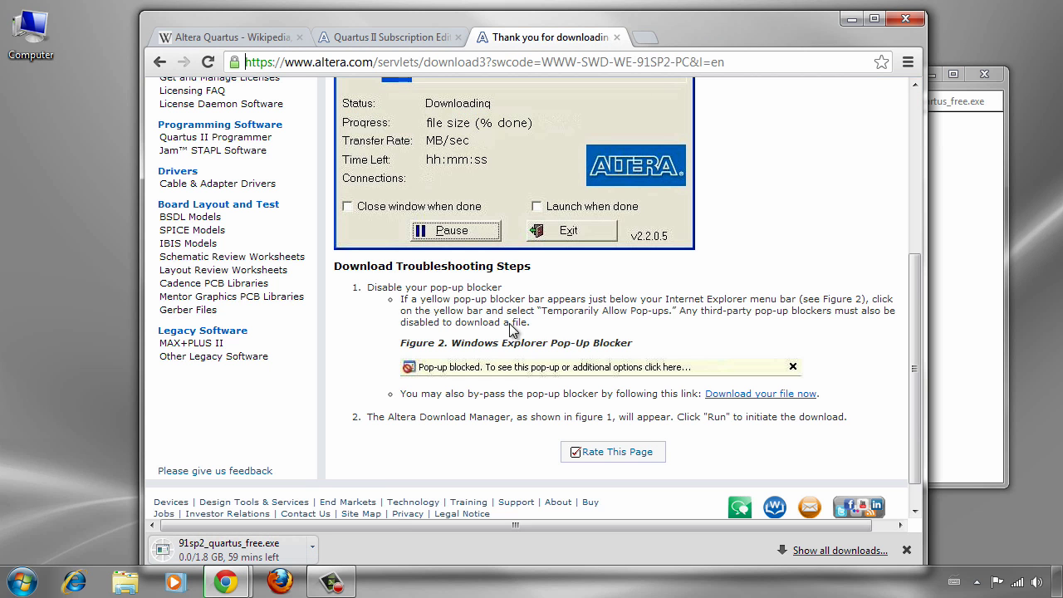
right_click(724, 399)
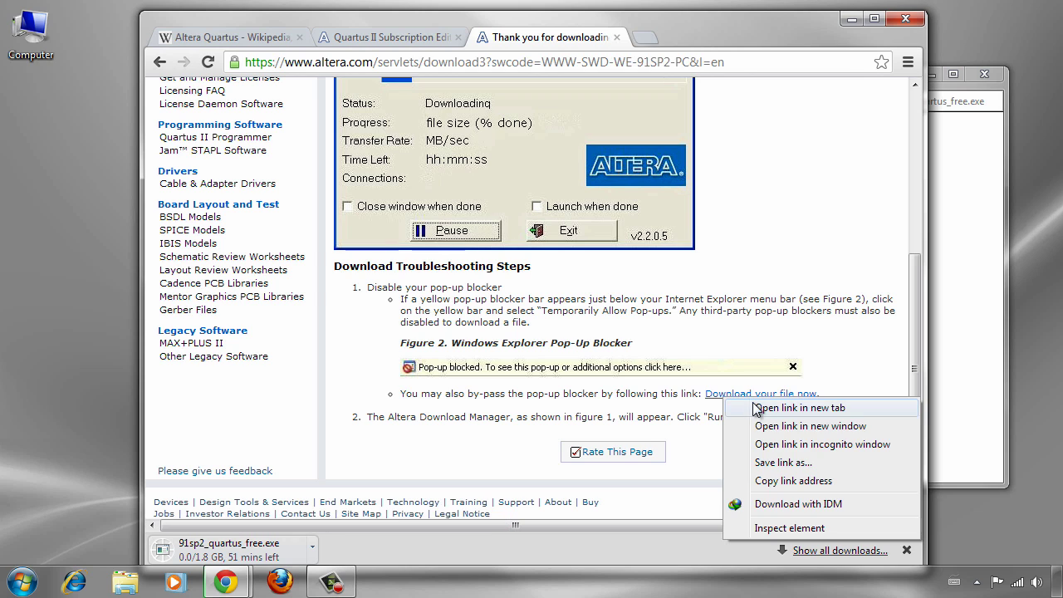
click(760, 406)
click(718, 31)
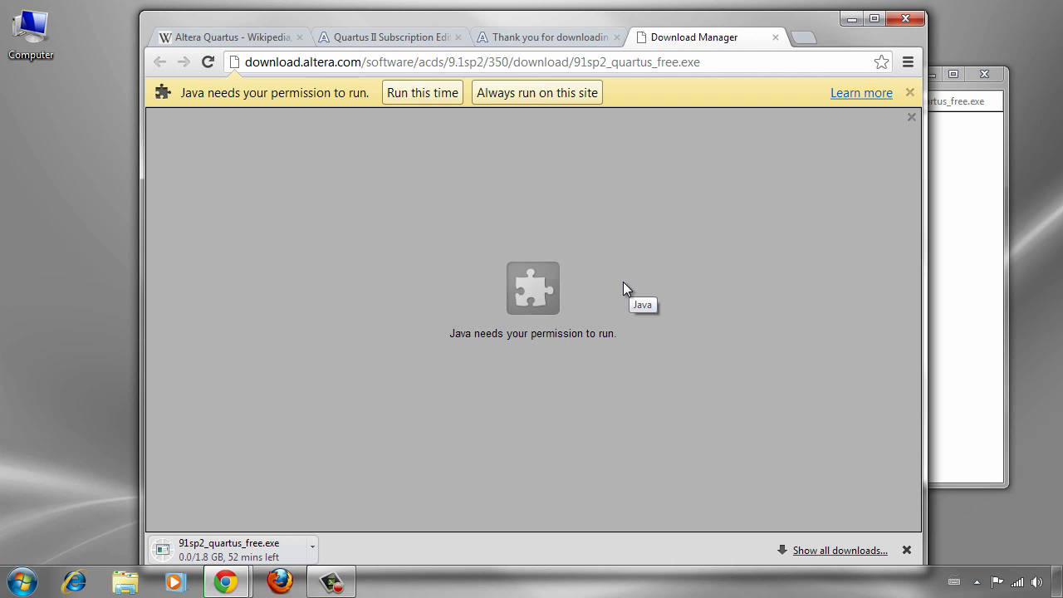
middle_click(714, 38)
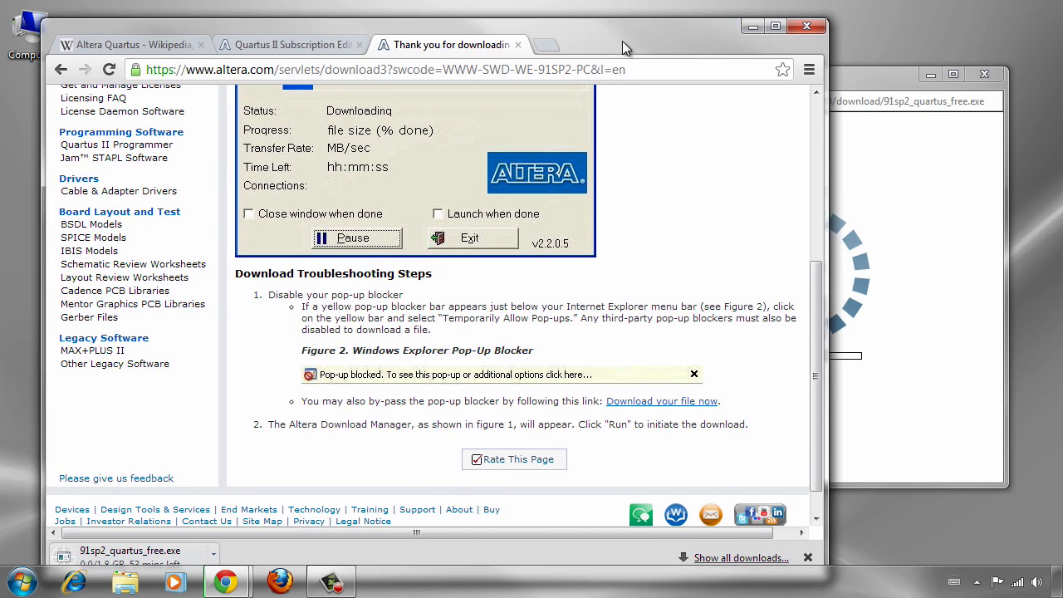
Rearrange the browser and Java-loading Download Manager windows, ending with the browser in front
drag(789, 12, 565, 19)
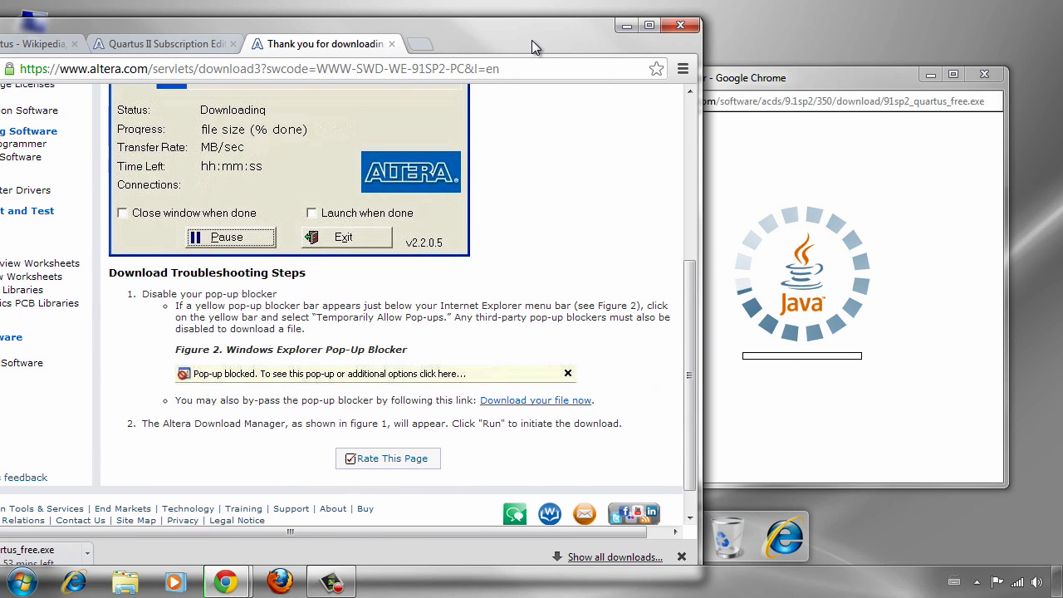
click(868, 86)
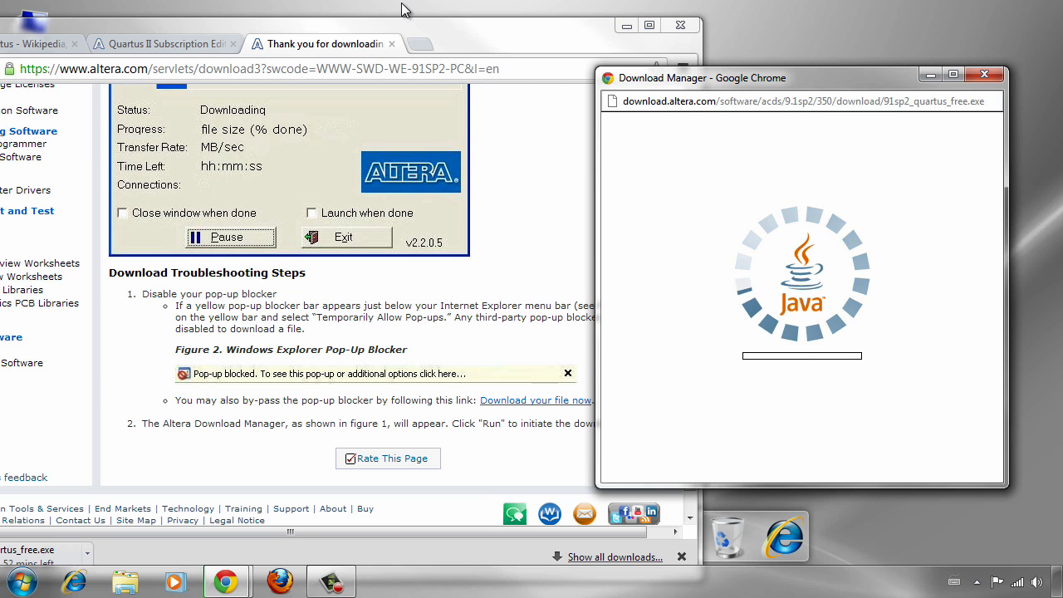
drag(433, 37, 684, 23)
click(940, 57)
click(363, 334)
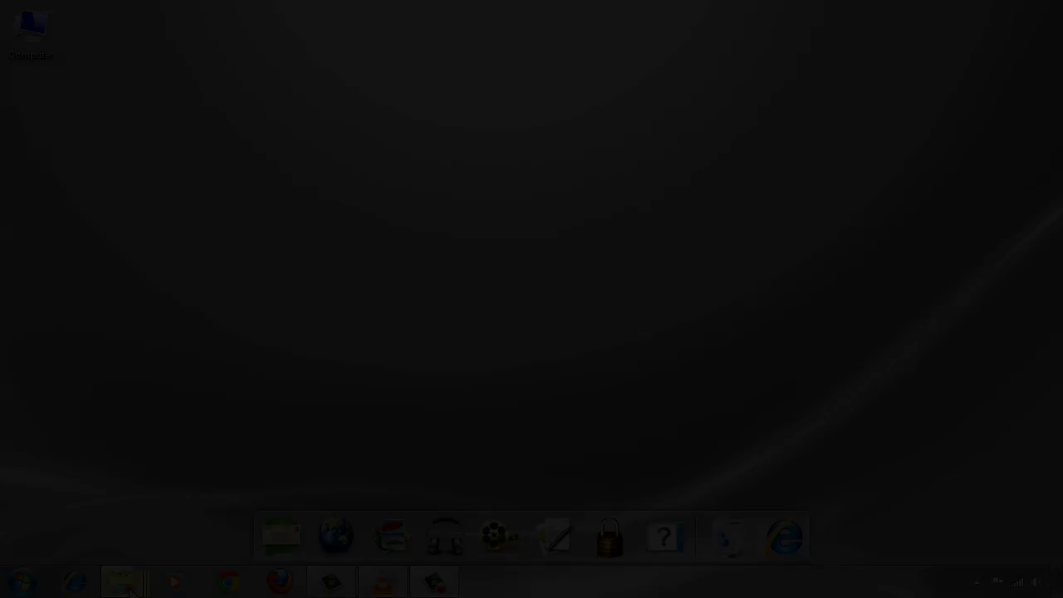
Run 91sp2_quartus_free.exe from the Programs folder and approve it in User Account Control
mouse_move(122, 581)
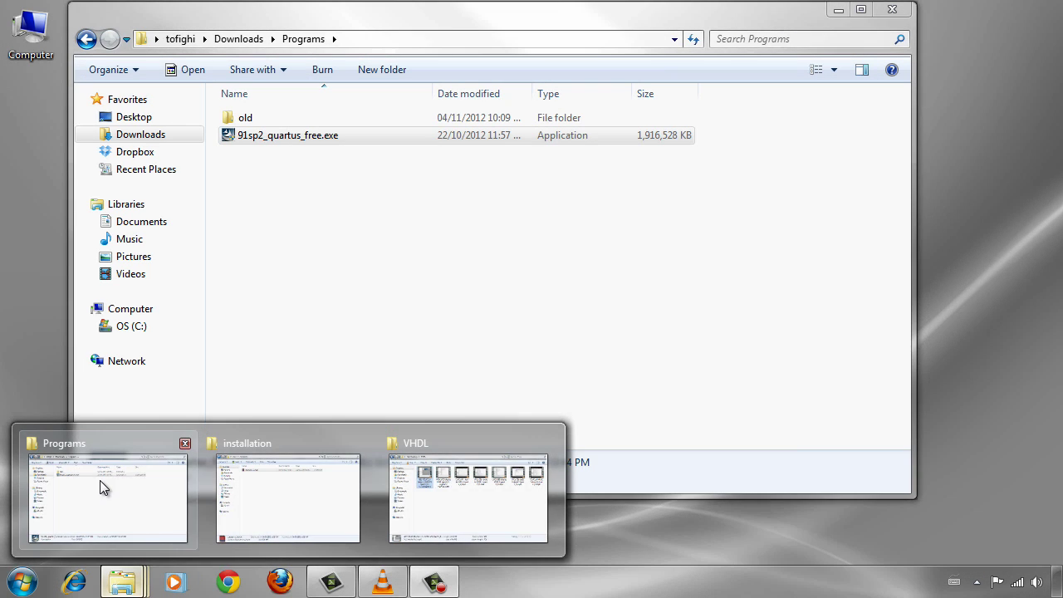
click(100, 481)
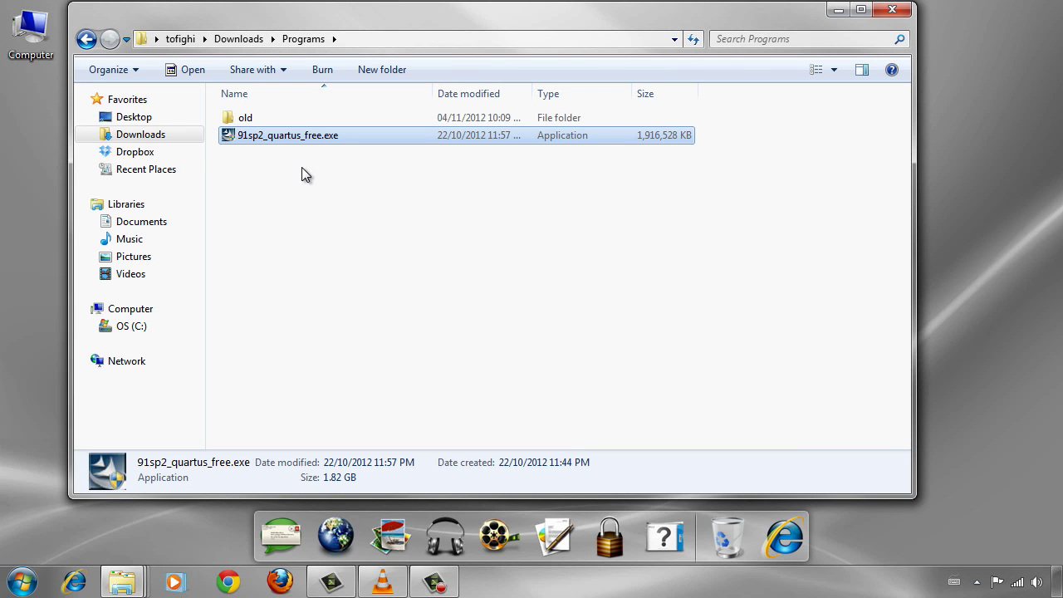
double_click(268, 136)
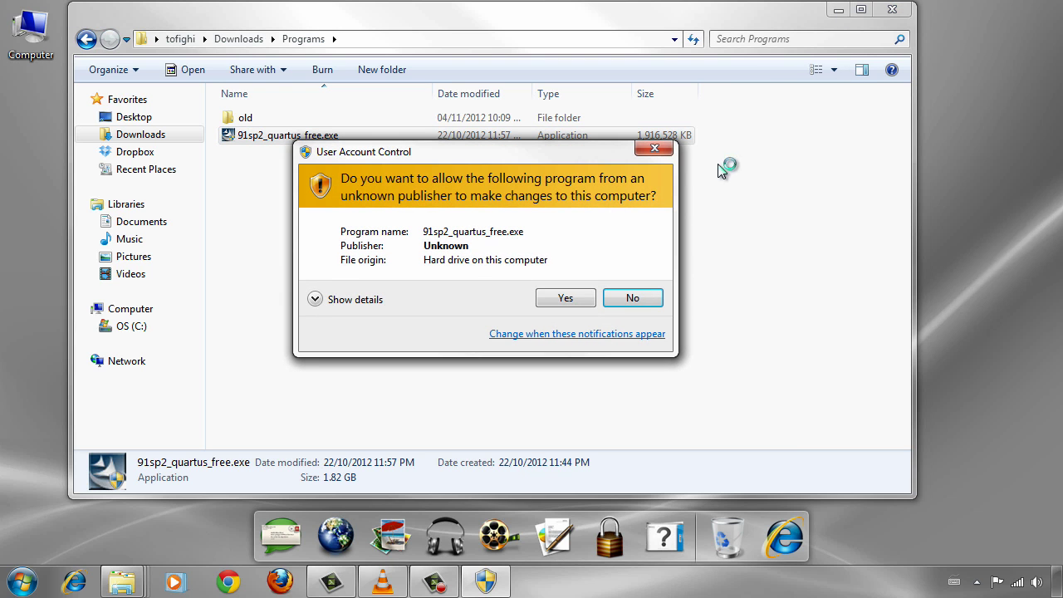
click(562, 299)
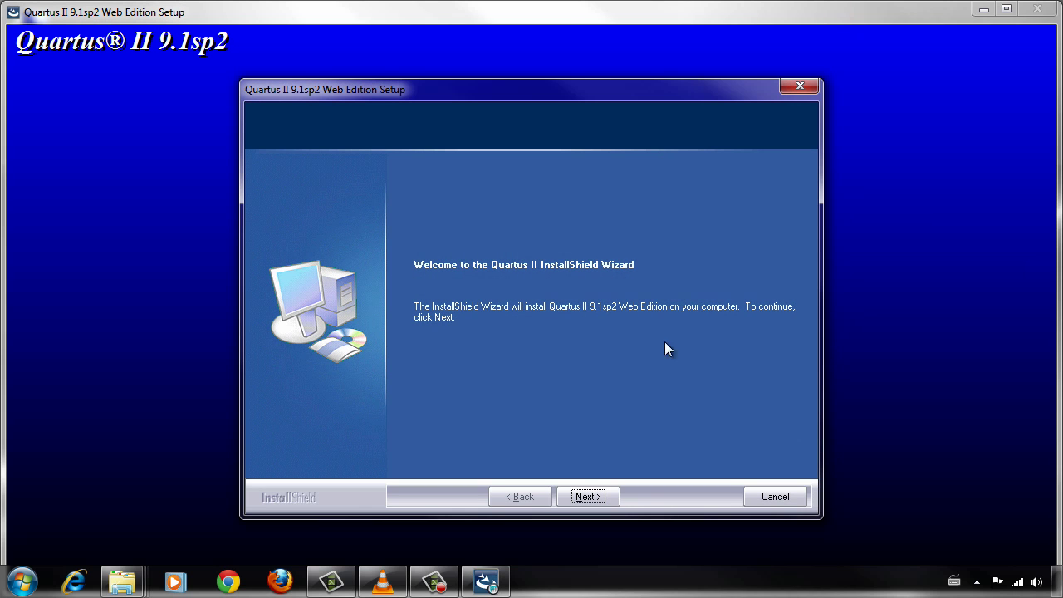
Accept the license, keep C:\altera\91sp2 and the Altera program folder, and choose Complete setup
click(592, 502)
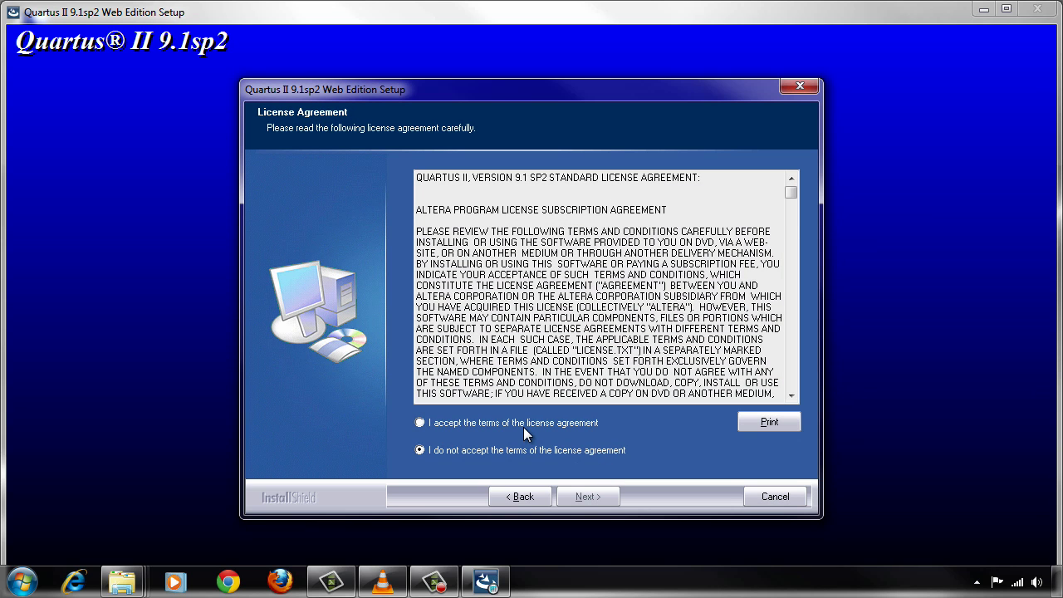
click(521, 426)
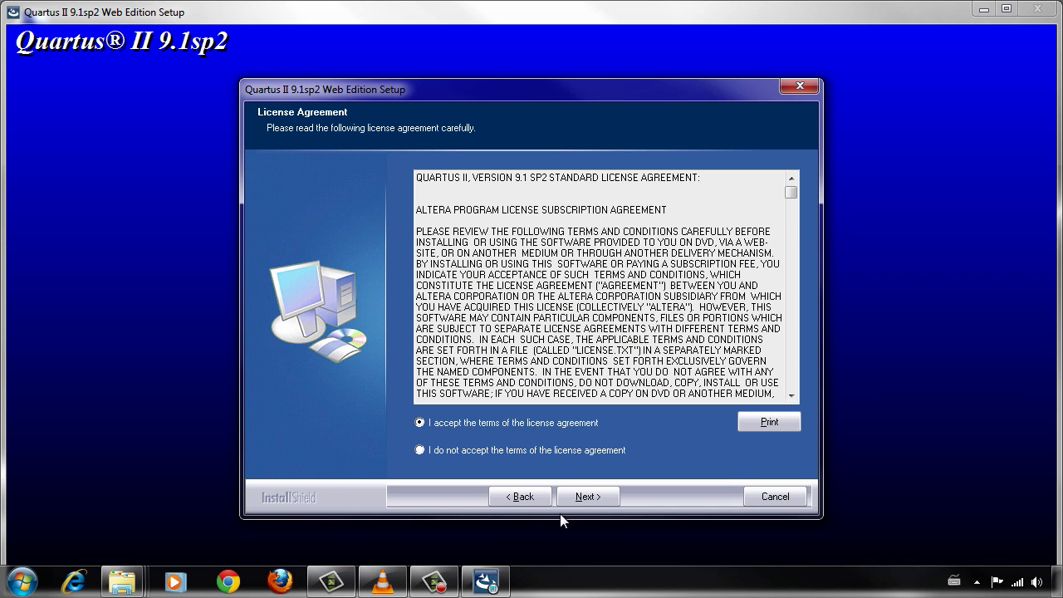
click(587, 501)
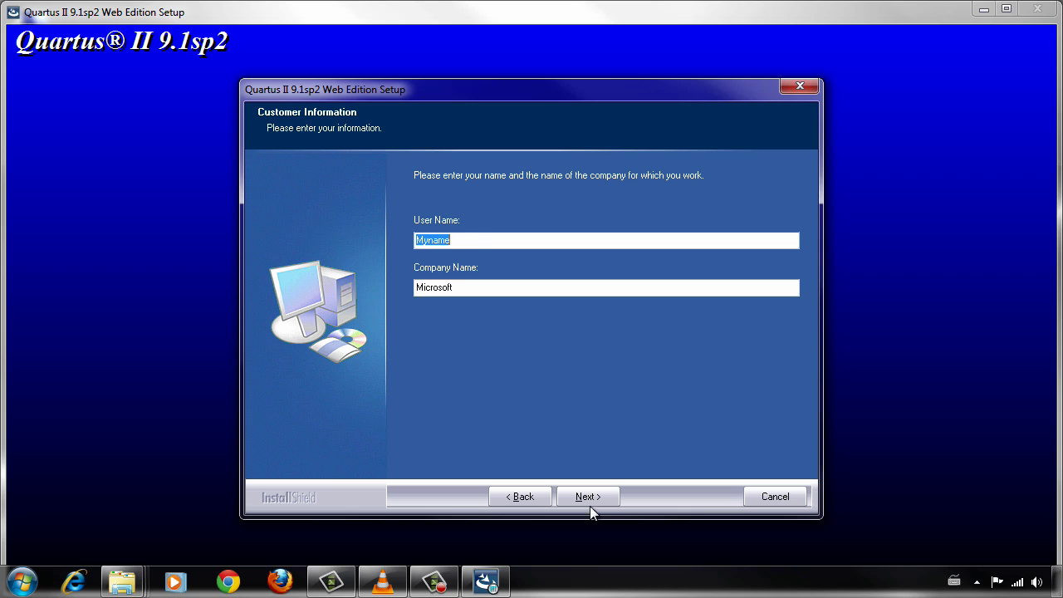
click(594, 505)
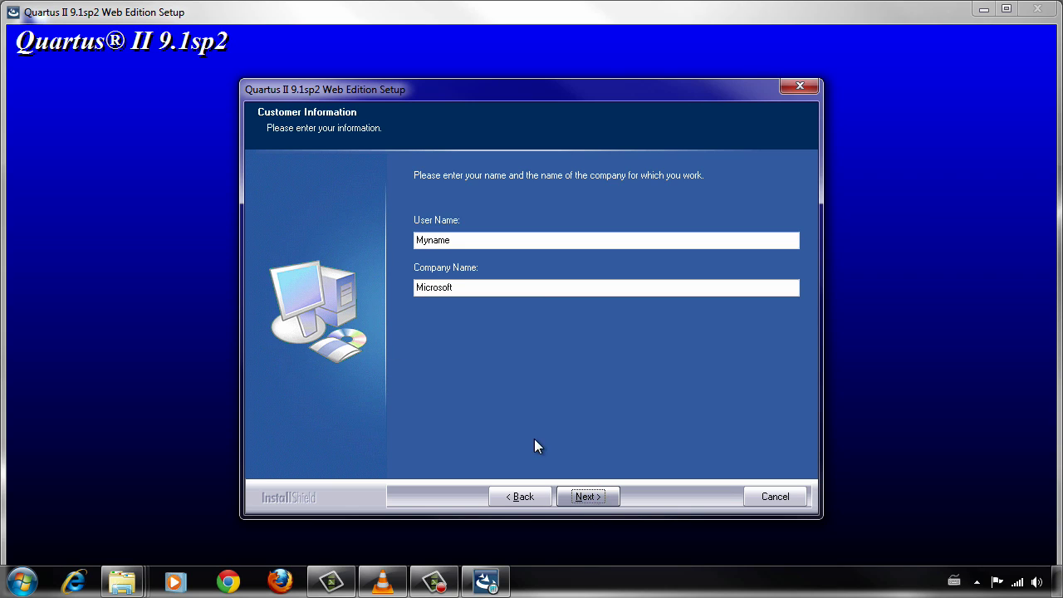
click(588, 497)
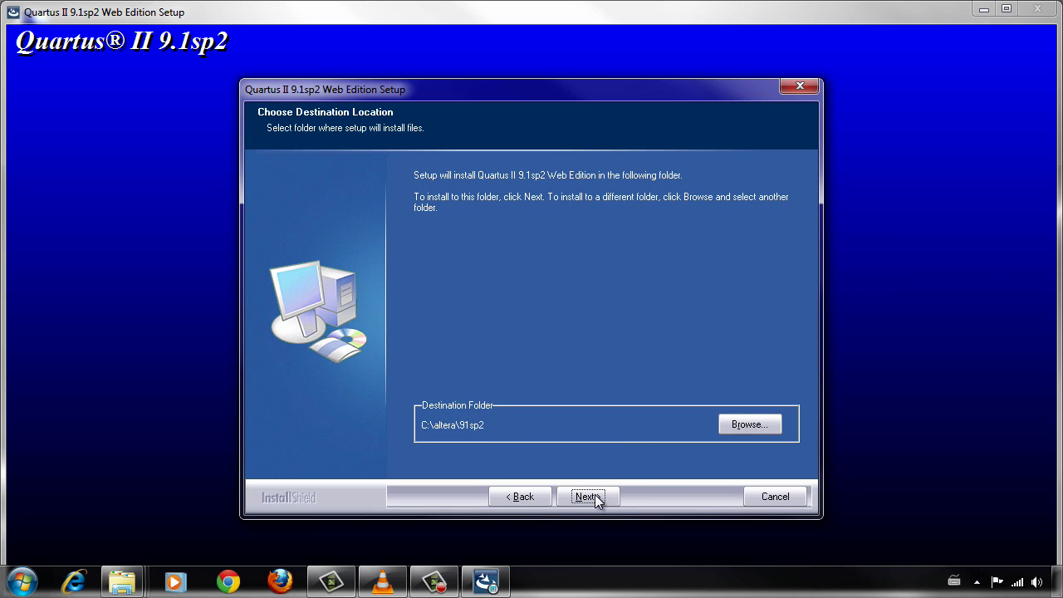
click(595, 497)
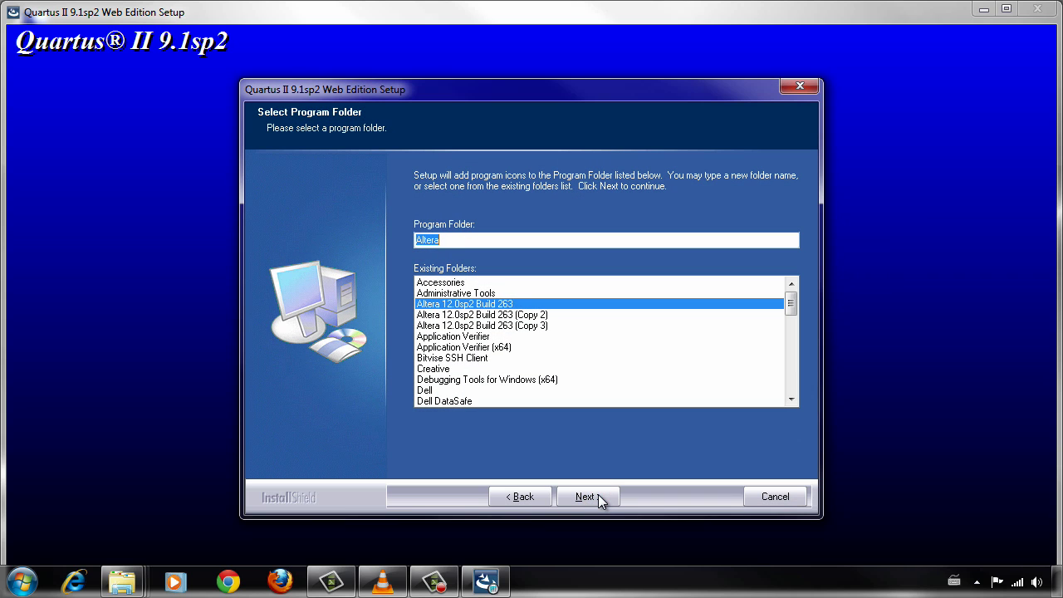
click(598, 496)
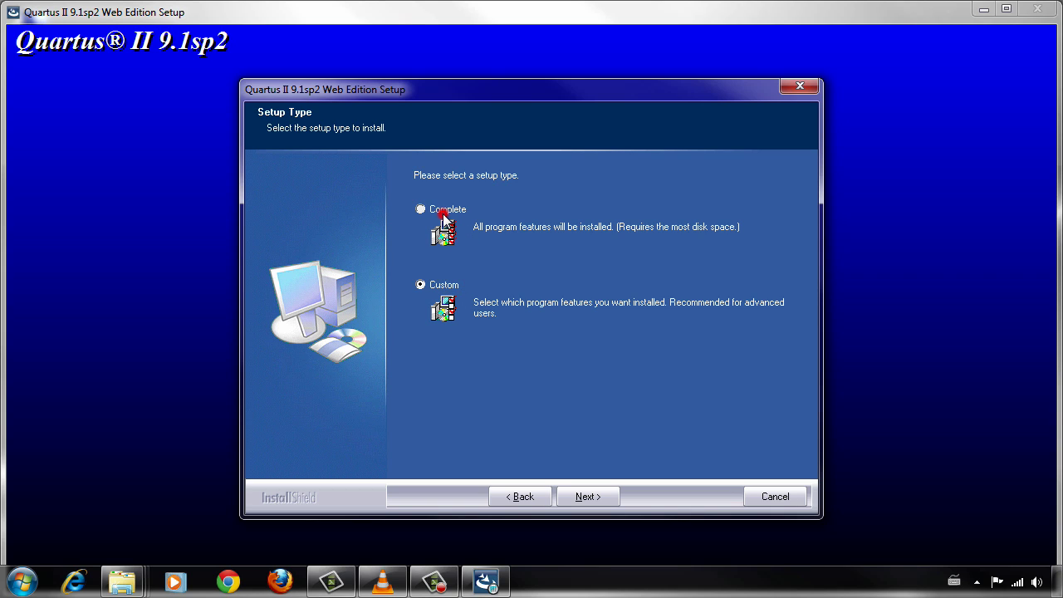
click(588, 496)
Start copying the Quartus II files and let the installation progress finish
click(586, 493)
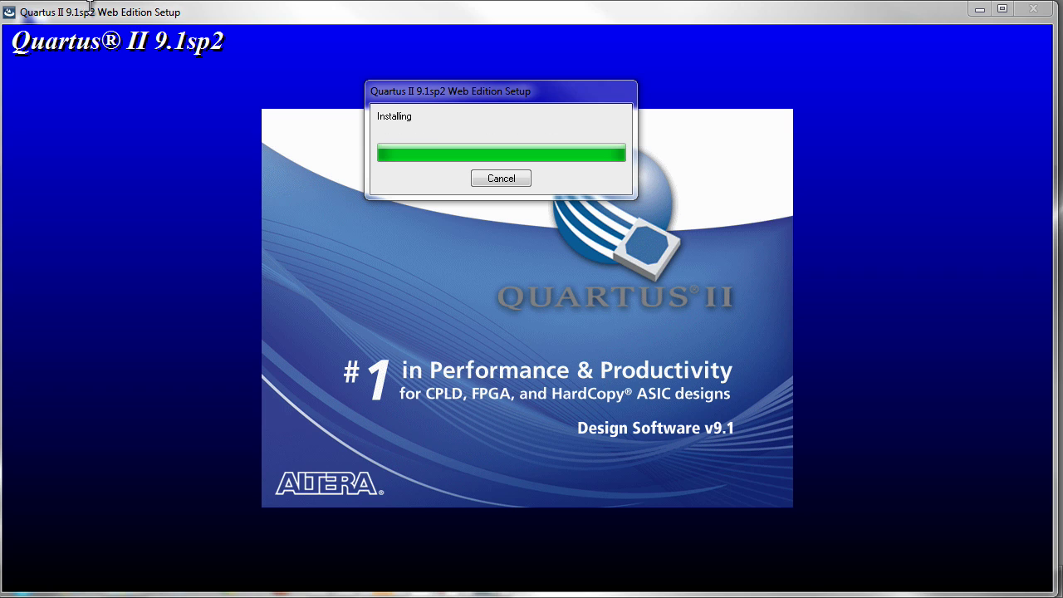
drag(445, 93, 432, 95)
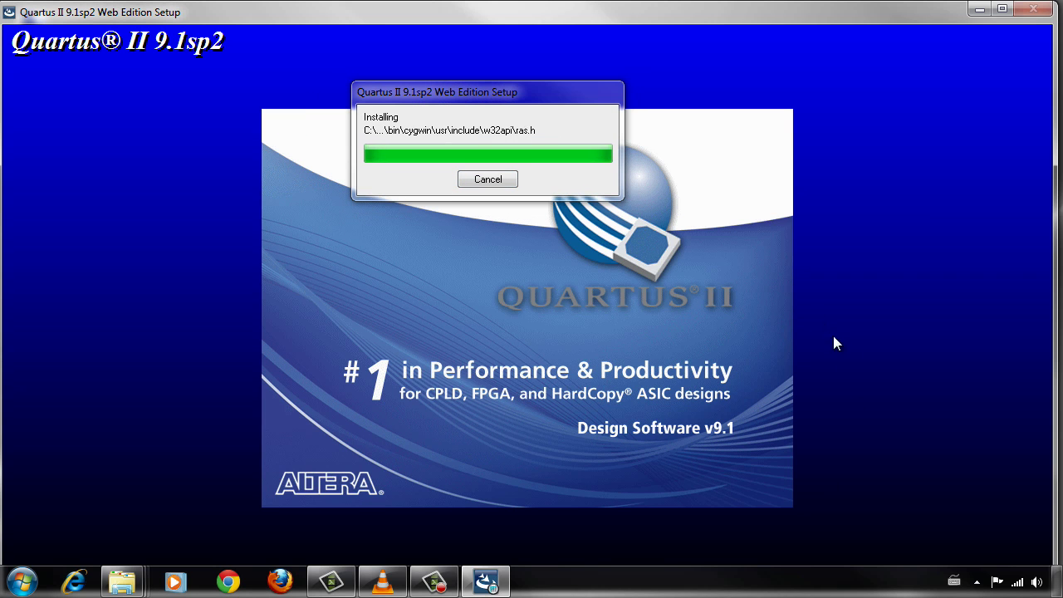
drag(522, 94, 538, 93)
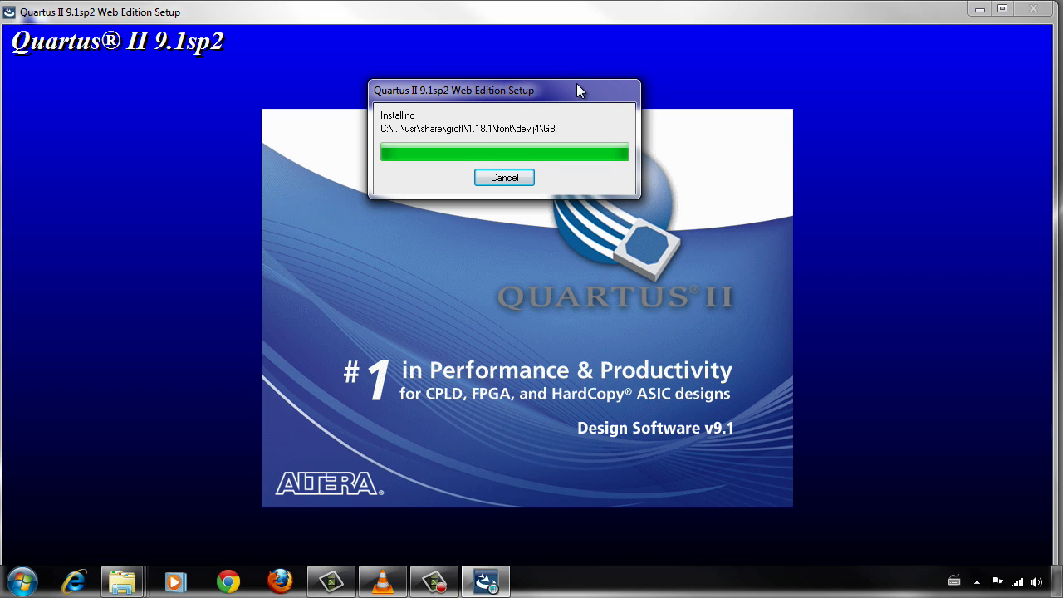
drag(577, 84, 591, 77)
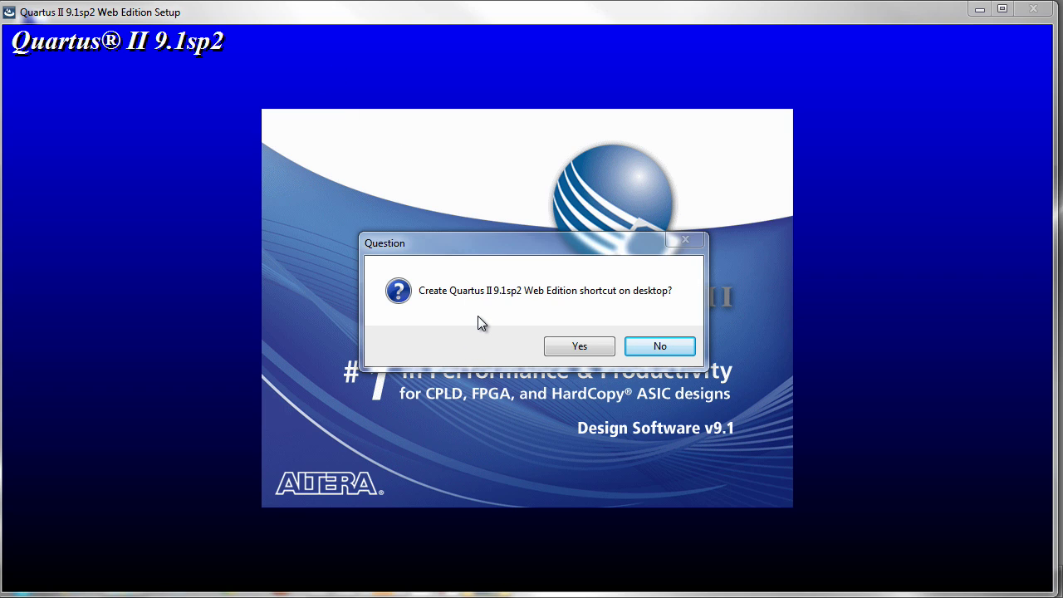
Create the Quartus II desktop shortcut and keep TalkBack data sending enabled
click(582, 344)
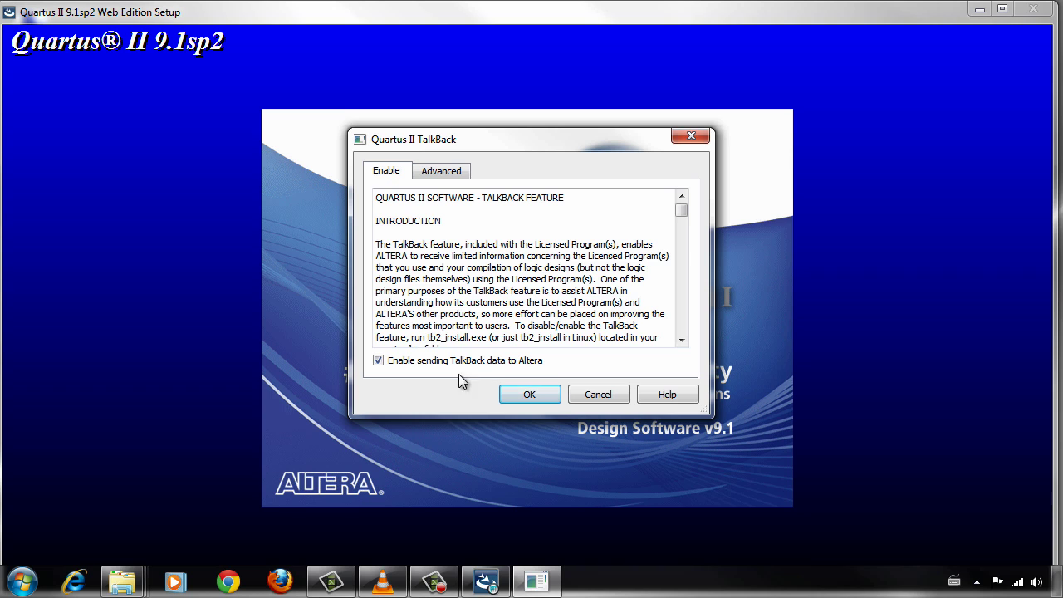
click(528, 396)
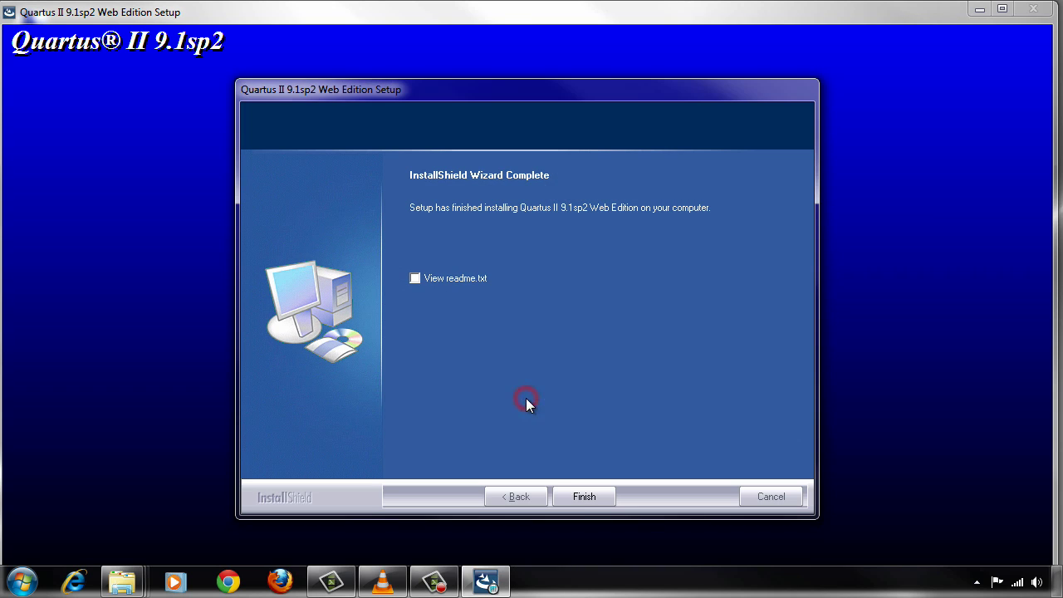
Finish the installer and launch Quartus II 9.1sp2 Web Edition from its desktop shortcut
click(596, 497)
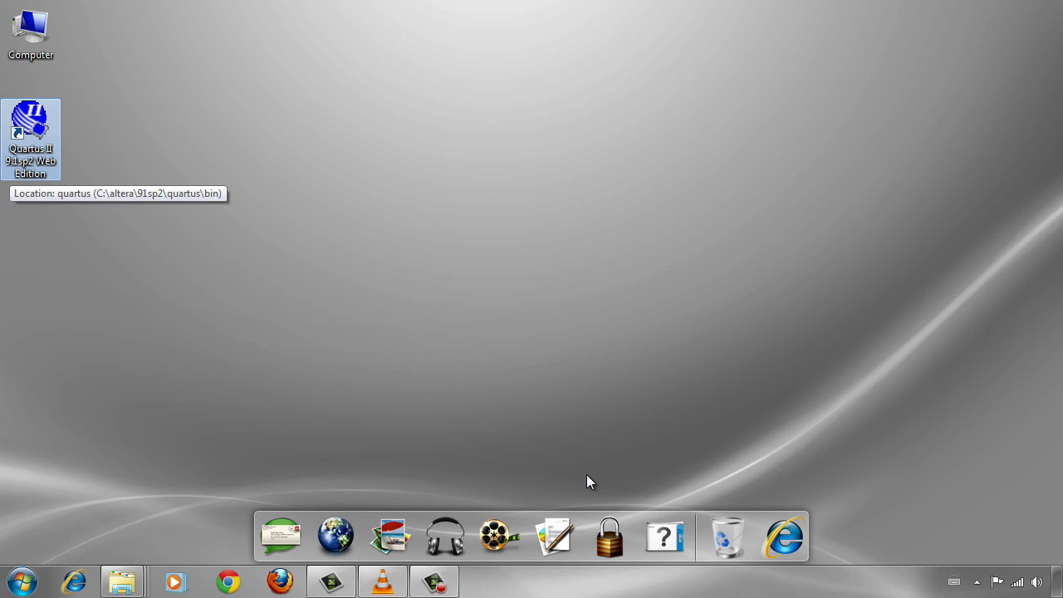
key(Return)
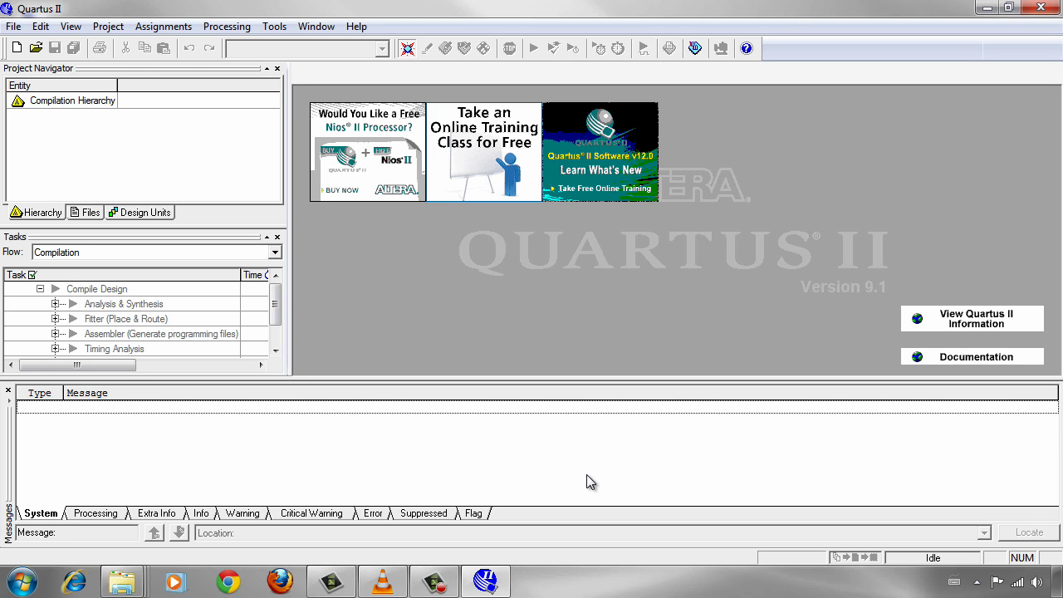
key(alt+h)
key(Escape)
key(alt+w)
key(Escape)
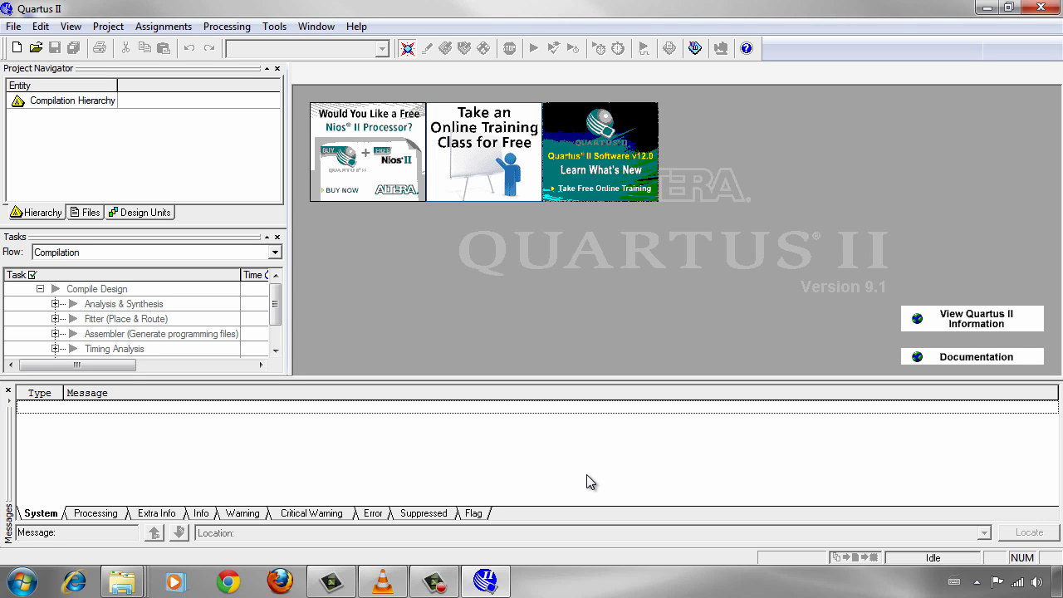